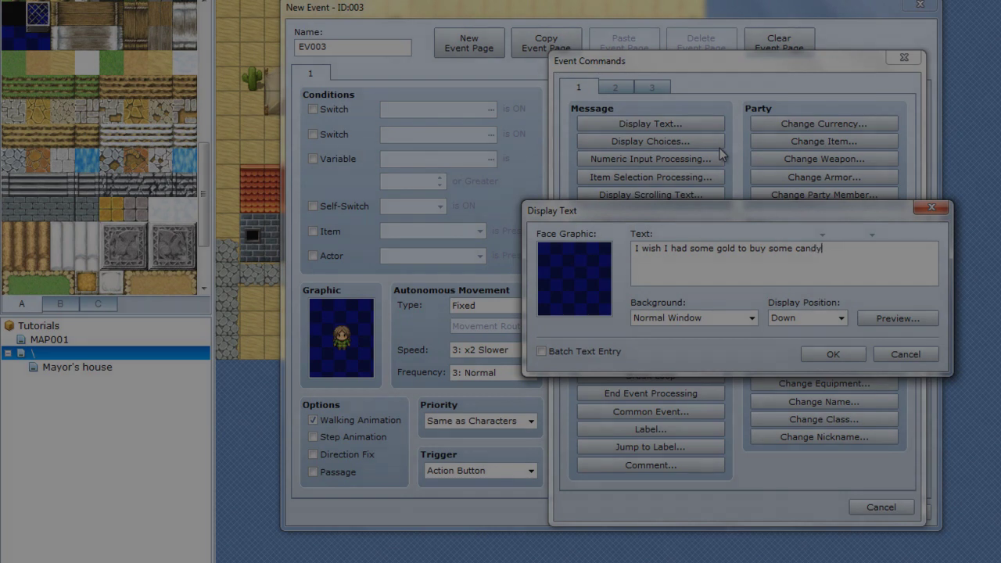
# Step: Confirm the candy message and add a second event page conditioned on switch 0003:Small quest 1 being ON
pyautogui.click(833, 354)
pyautogui.click(468, 44)
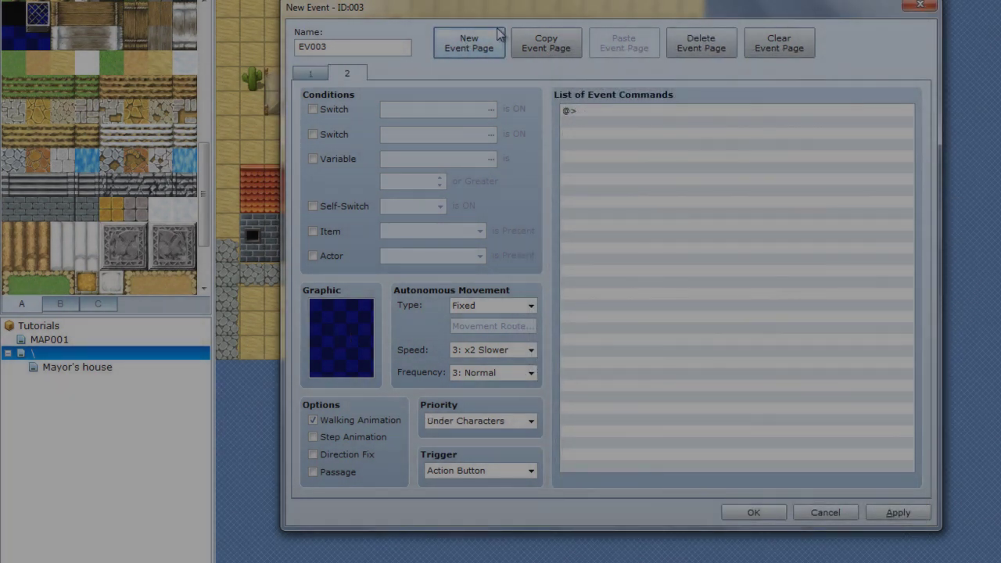
pyautogui.click(313, 109)
pyautogui.click(491, 110)
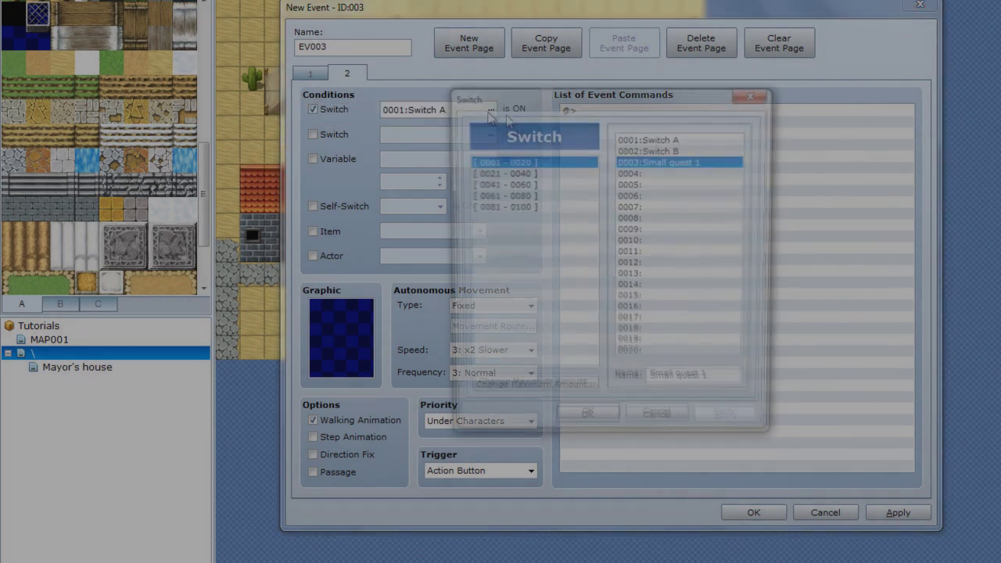
pyautogui.click(693, 149)
pyautogui.doubleClick(701, 161)
pyautogui.click(593, 111)
# Step: Set the second page's graphic to the front-facing, brown-haired character in green from the People6 character set
pyautogui.doubleClick(325, 337)
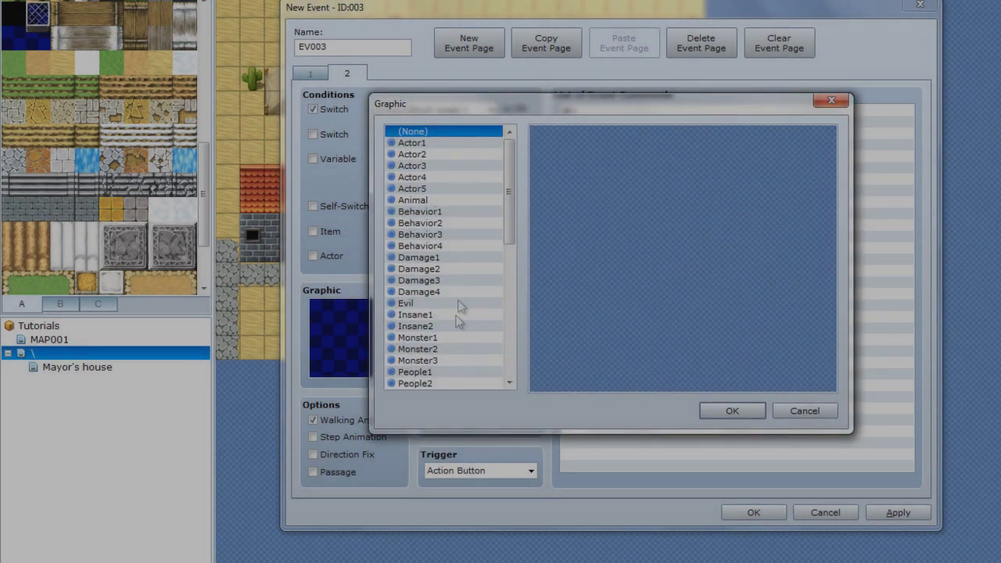
pyautogui.scroll(-2, 442, 336)
pyautogui.click(437, 336)
pyautogui.click(438, 326)
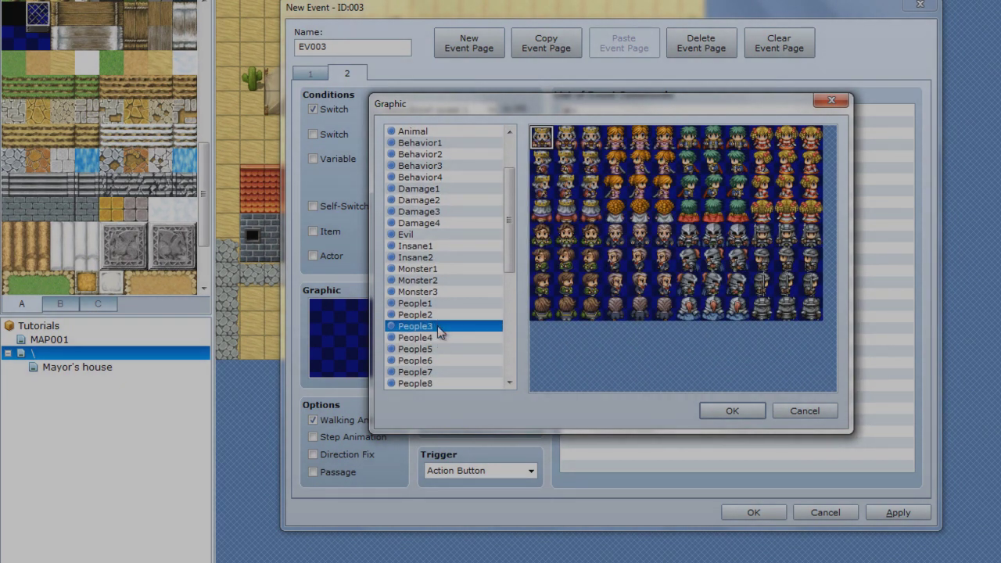
pyautogui.press('Up')
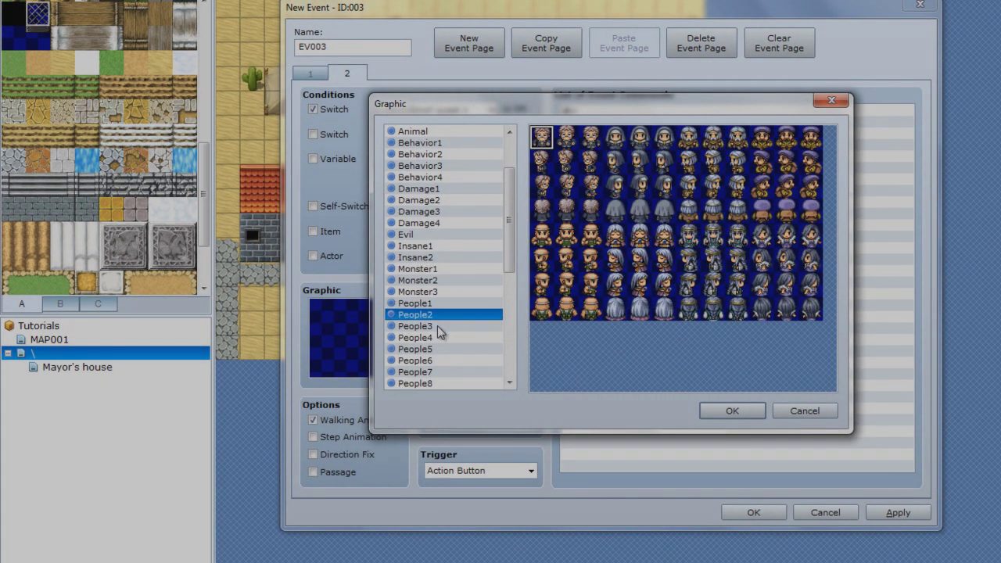
pyautogui.press('Up')
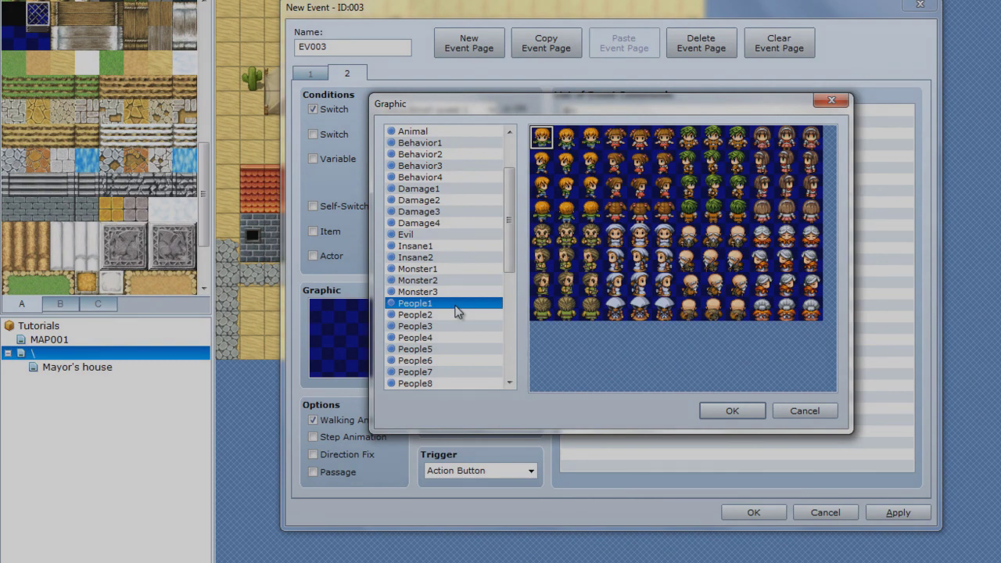
pyautogui.press('Down')
pyautogui.press('Down')
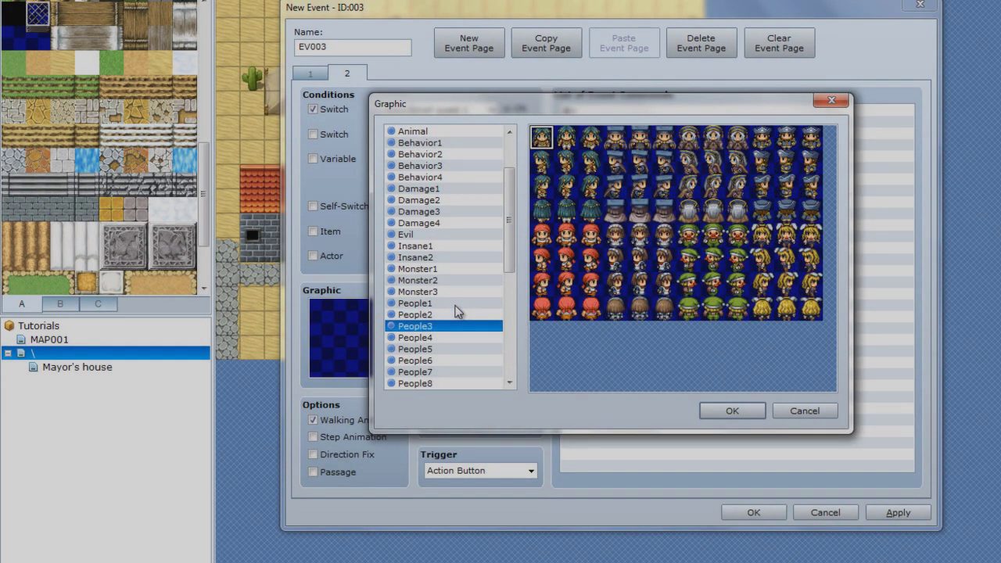
pyautogui.press('Down')
pyautogui.press('Down')
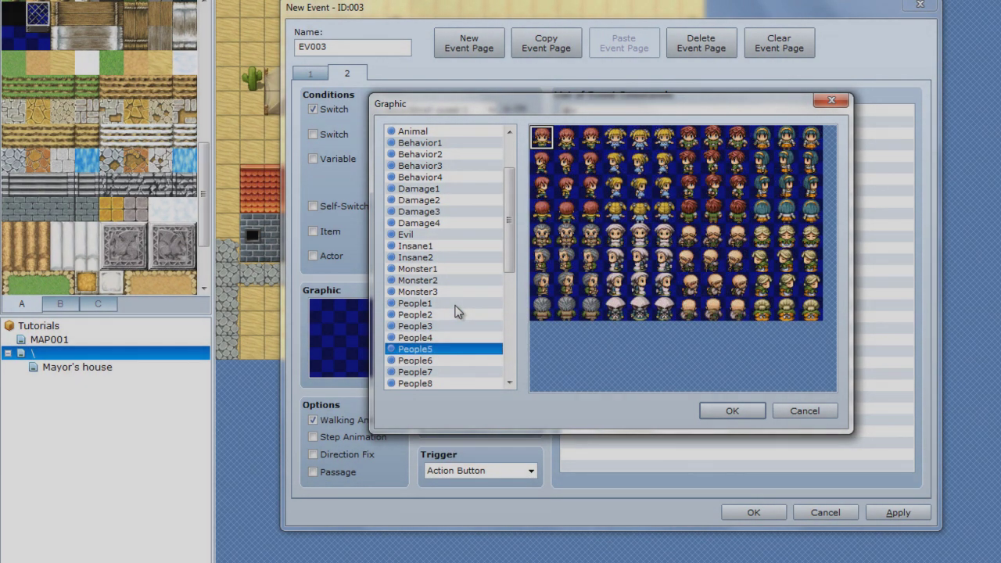
pyautogui.press('Down')
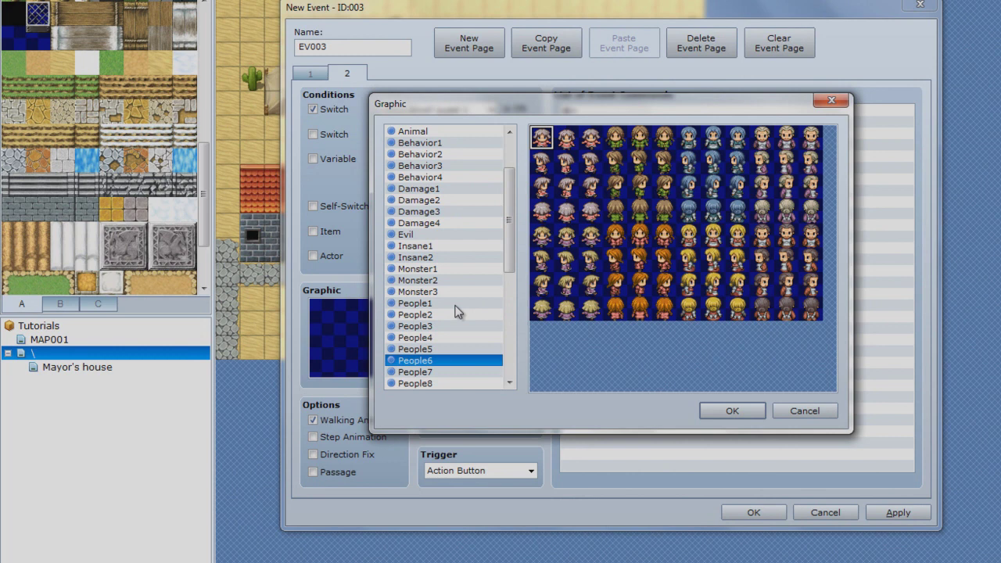
pyautogui.doubleClick(634, 138)
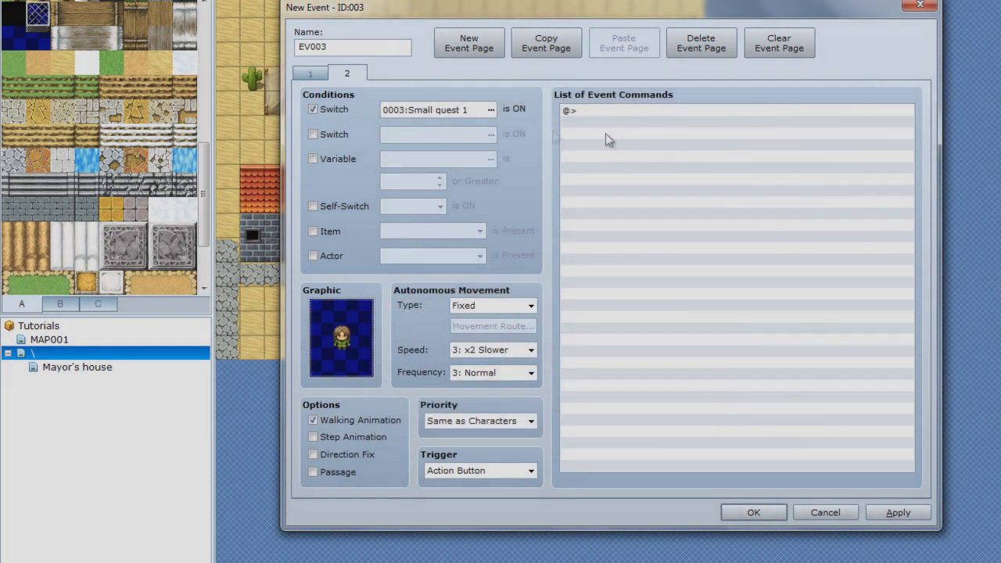
# Step: On the first event page, set the autonomous movement type to Random and keep the speed at 3: x2 Slower
pyautogui.click(565, 111)
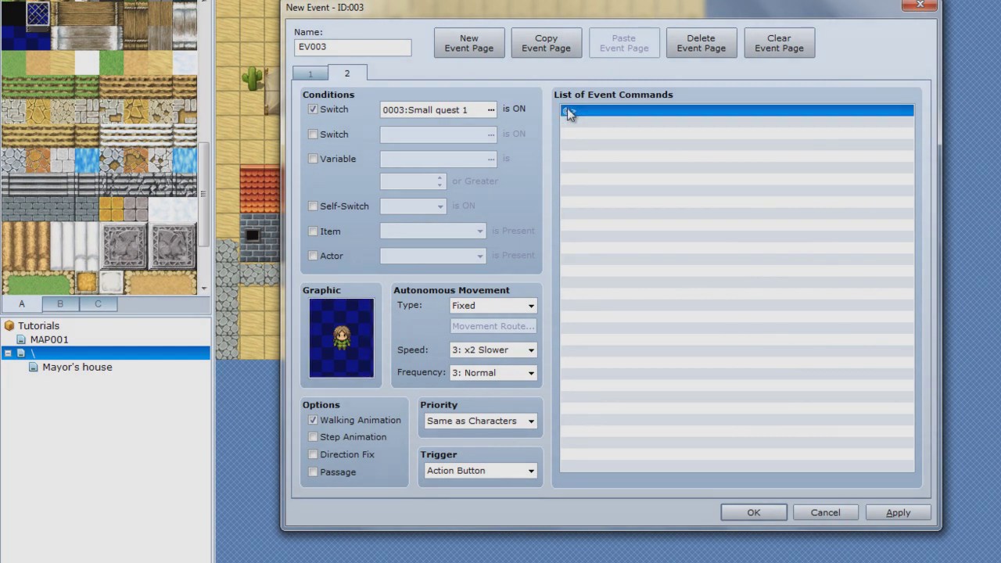
pyautogui.click(310, 75)
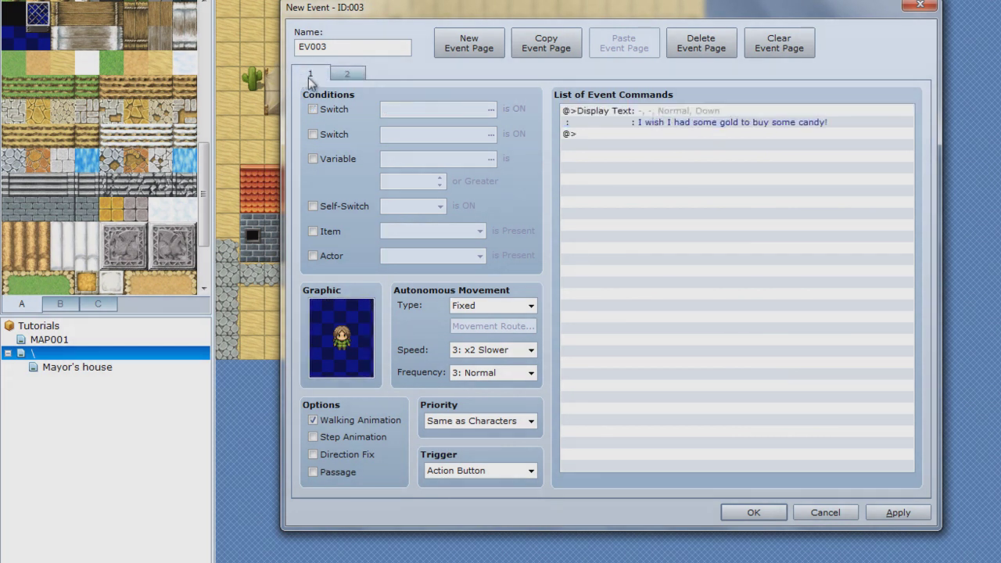
pyautogui.click(505, 308)
pyautogui.click(505, 334)
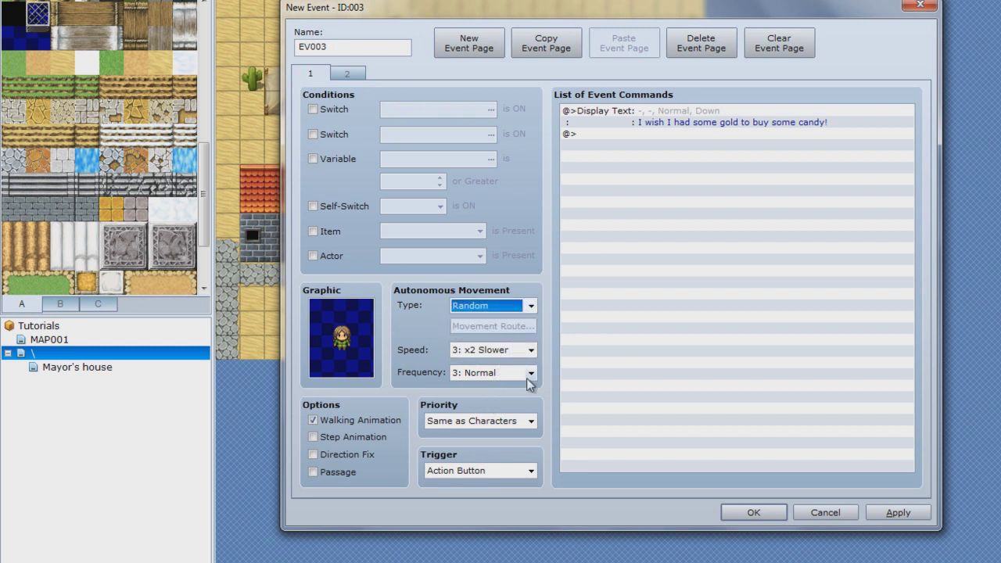
pyautogui.click(512, 350)
pyautogui.click(513, 354)
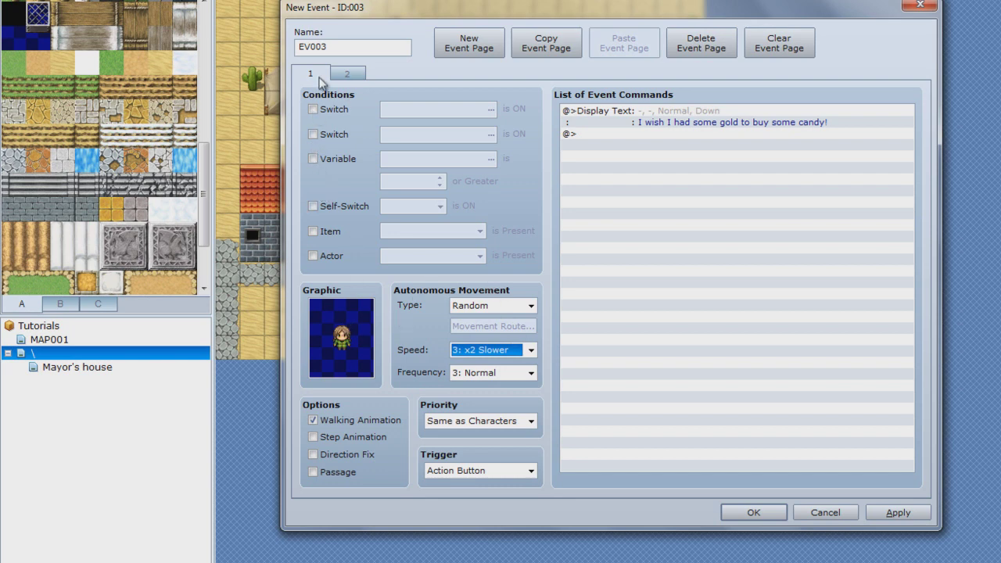
# Step: On the second event page, add a Display Text command reading "Hero:" with "I need the item for the mayor." on the line below
pyautogui.click(346, 76)
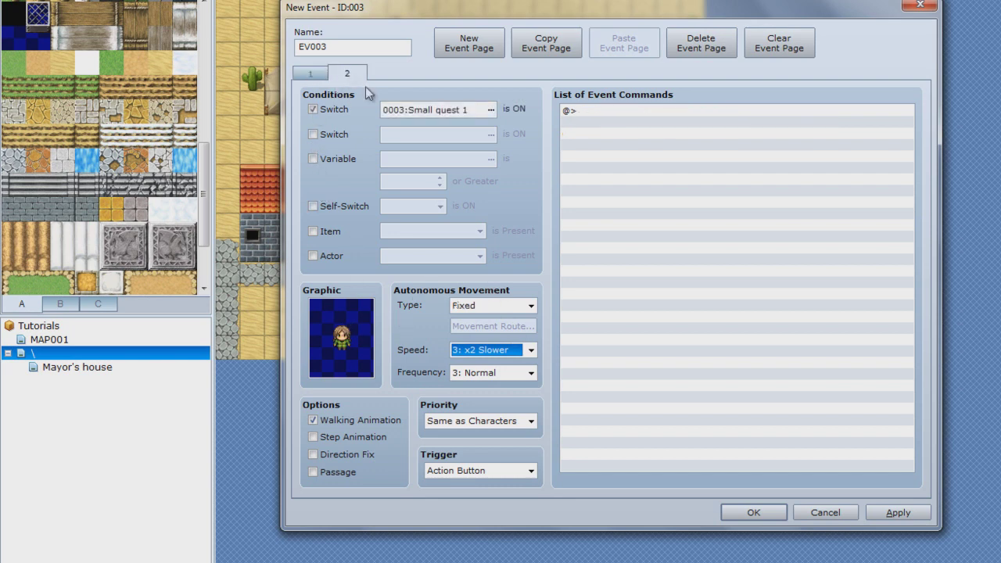
pyautogui.doubleClick(561, 112)
pyautogui.click(633, 129)
pyautogui.write('I')
pyautogui.press('BackSpace')
pyautogui.press('BackSpace')
pyautogui.press('BackSpace')
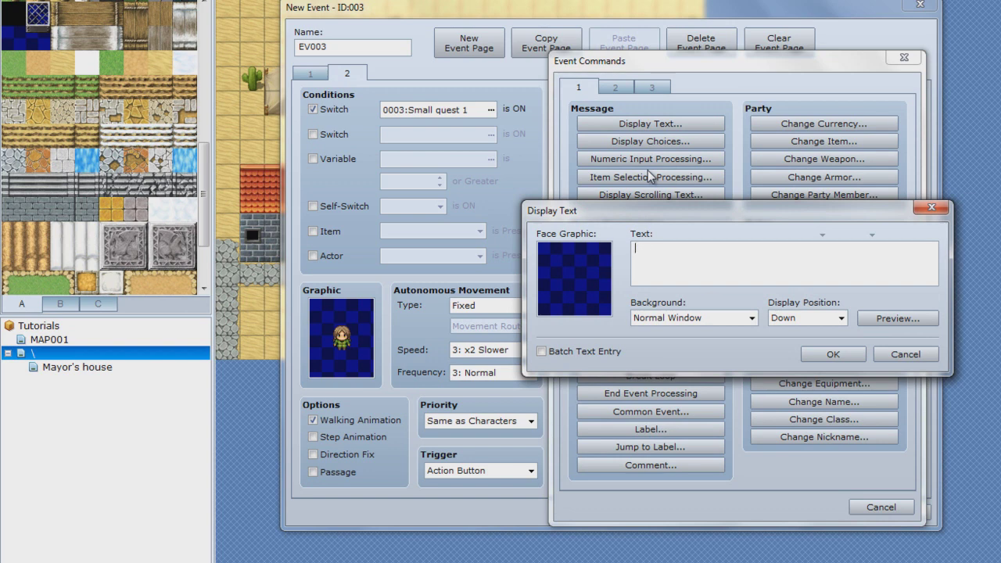
pyautogui.write('Hero:')
pyautogui.press('Return')
pyautogui.write('O')
pyautogui.press('BackSpace')
pyautogui.write('I need the item for that')
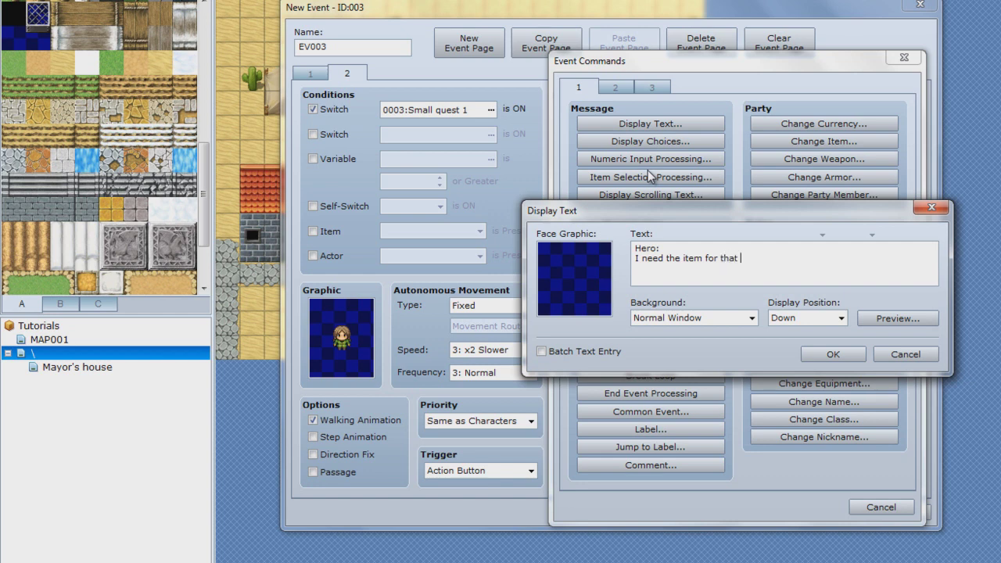
pyautogui.write('ayro')
pyautogui.click(806, 353)
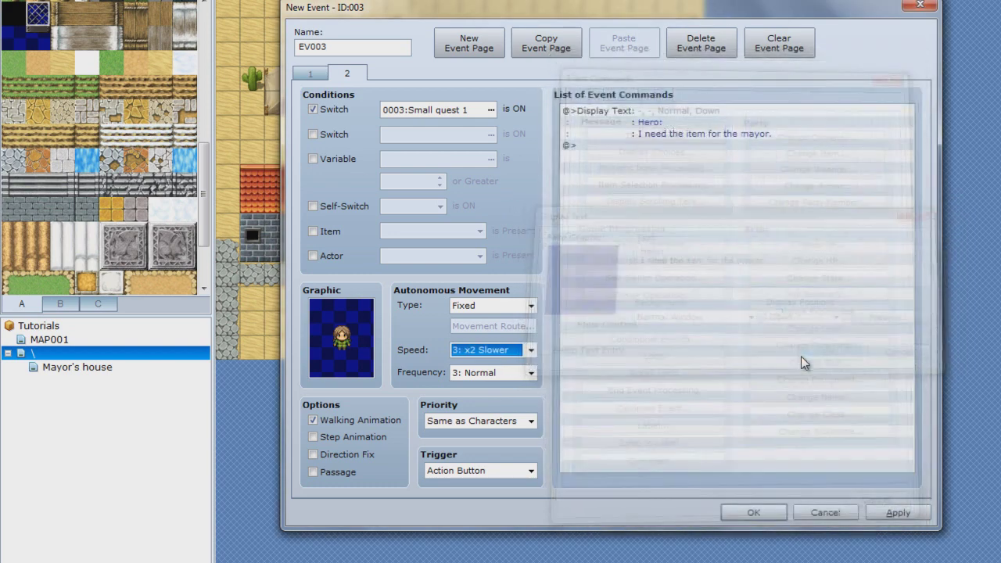
# Step: Below the hero's line, add a Display Text command reading "Girl:" with "Oh, here ya go." on its second line
pyautogui.doubleClick(595, 148)
pyautogui.click(645, 123)
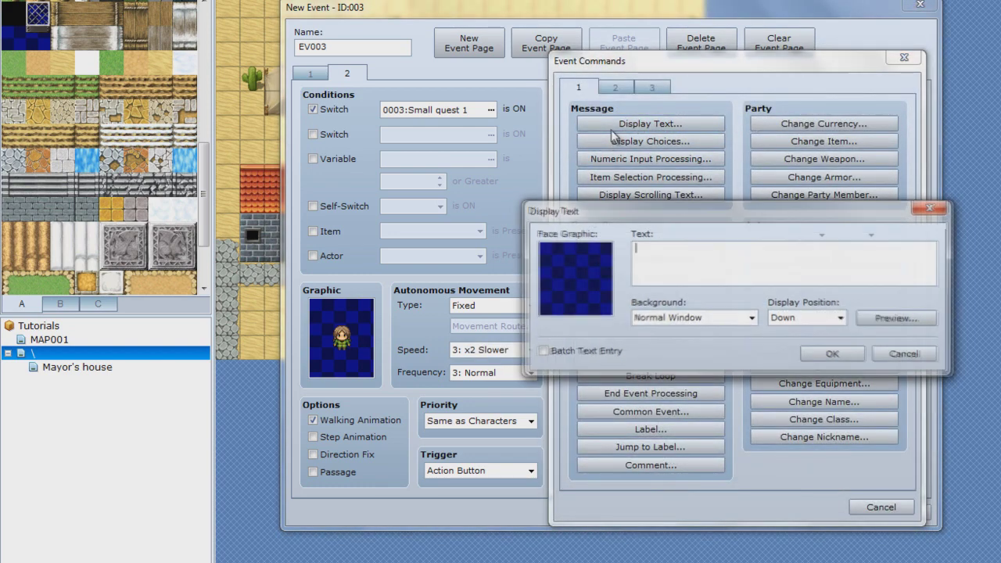
pyautogui.write('Girl:')
pyautogui.press('Return')
pyautogui.write('OP')
pyautogui.press('BackSpace')
pyautogui.write('h, he')
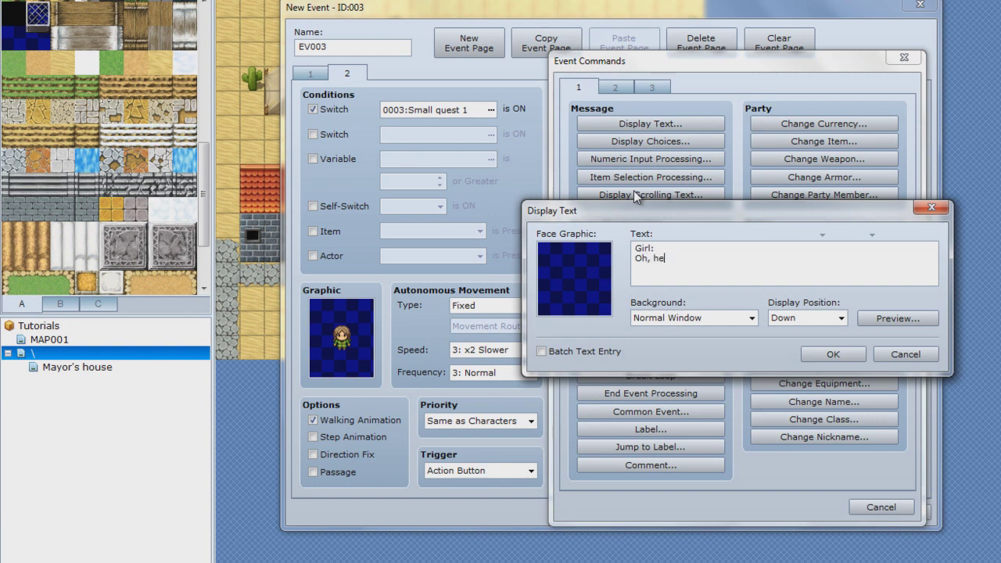
pyautogui.write('re ya go.')
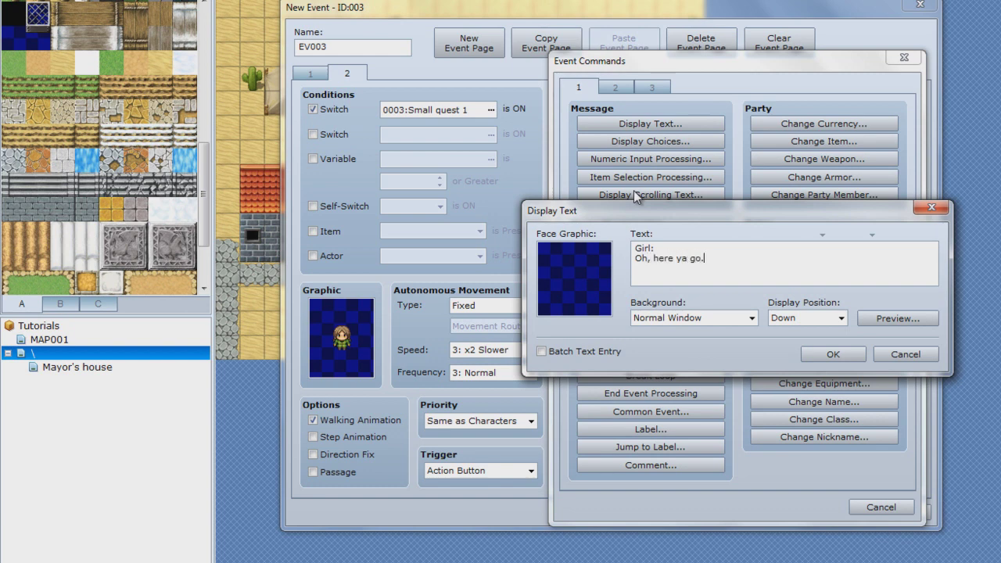
pyautogui.click(823, 358)
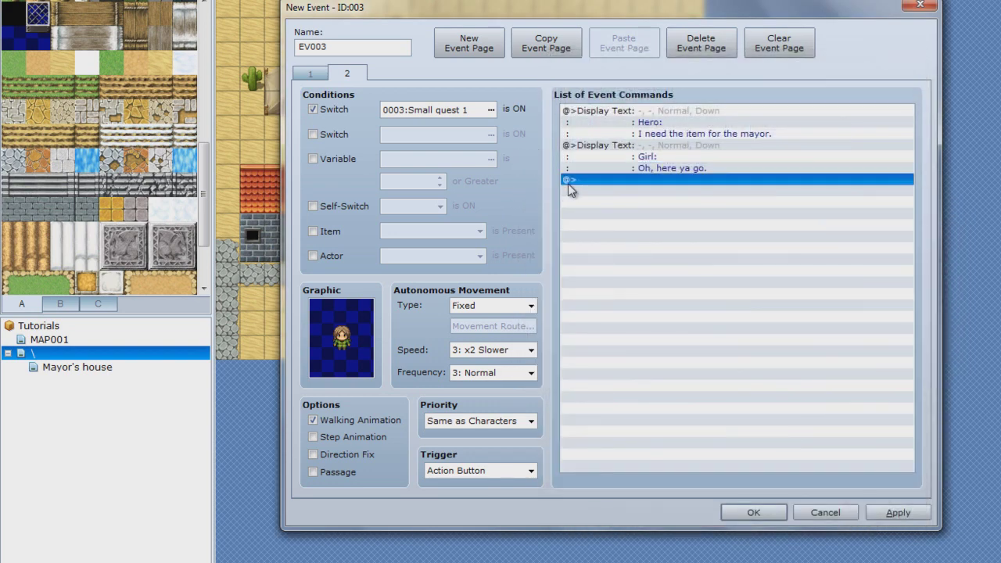
# Step: Below the girl's reply, add a Variable Operation that adds the constant 1 to variable 0001:Items
pyautogui.doubleClick(568, 184)
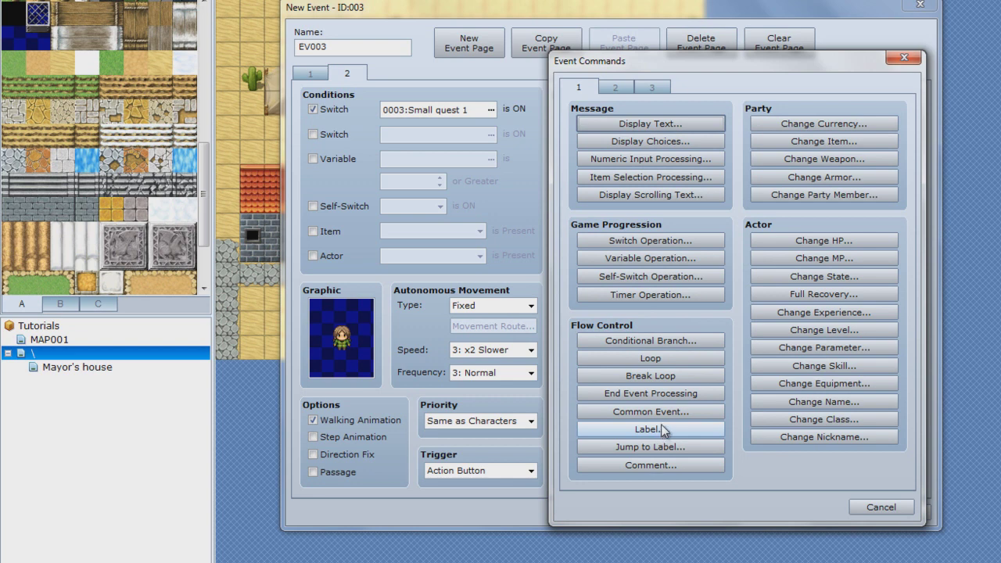
pyautogui.click(662, 263)
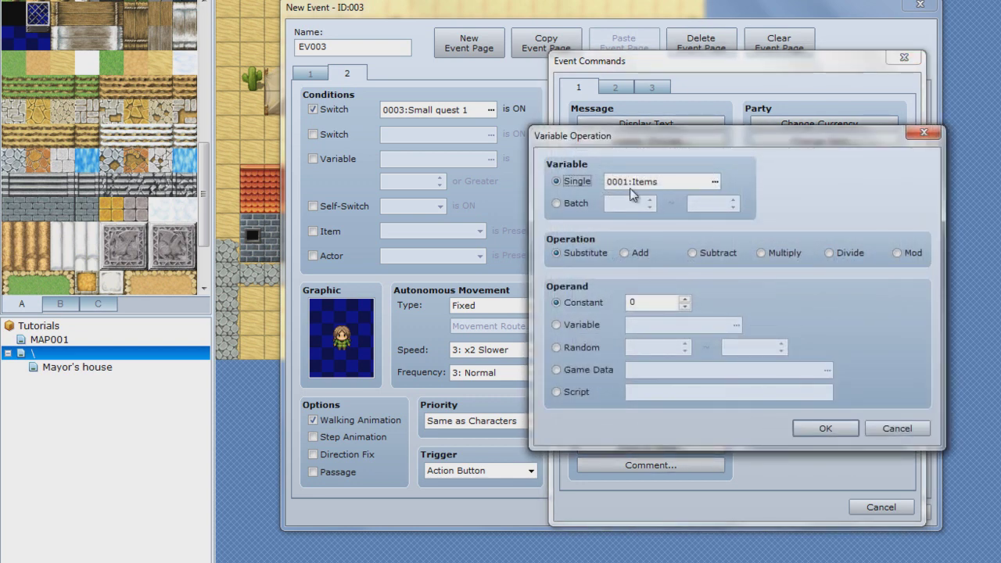
pyautogui.click(626, 254)
pyautogui.click(685, 299)
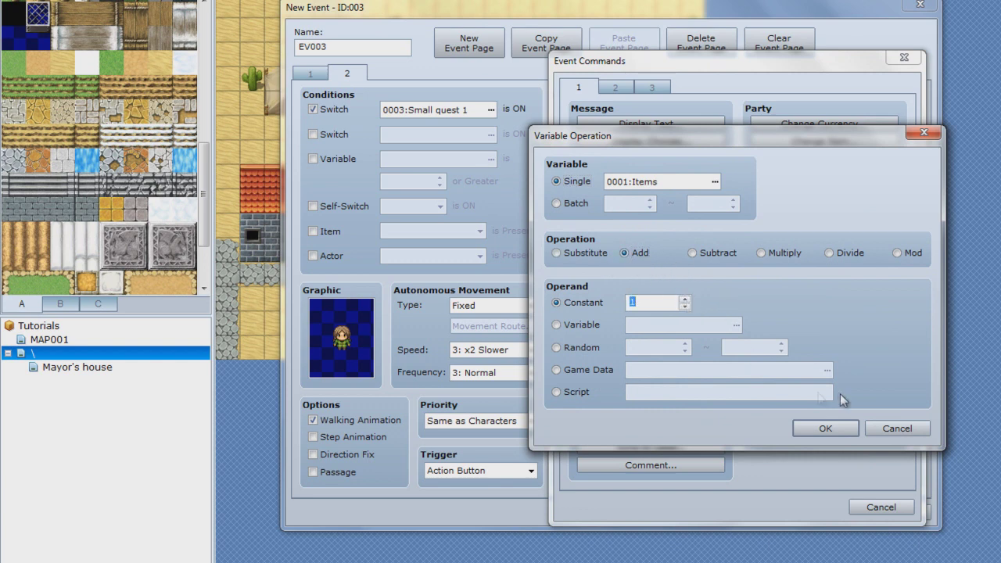
pyautogui.click(827, 428)
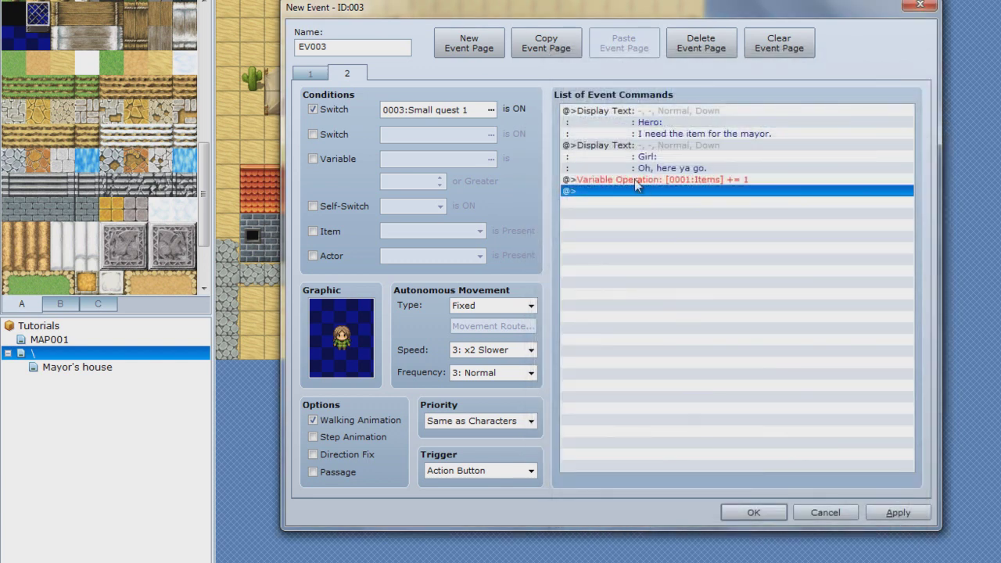
# Step: Check both event pages and apply the changes to the event
pyautogui.click(324, 78)
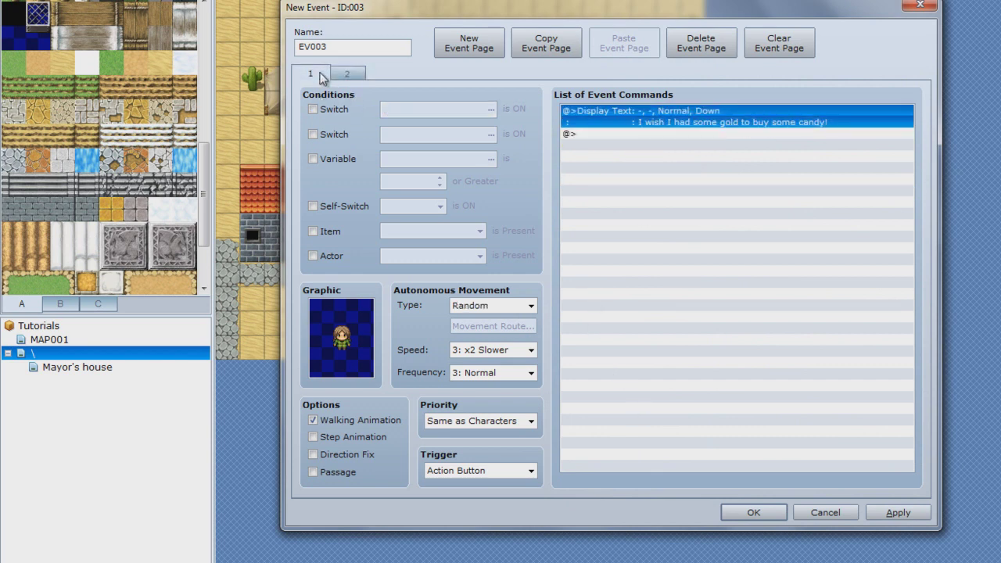
pyautogui.click(352, 76)
pyautogui.click(326, 76)
pyautogui.click(902, 513)
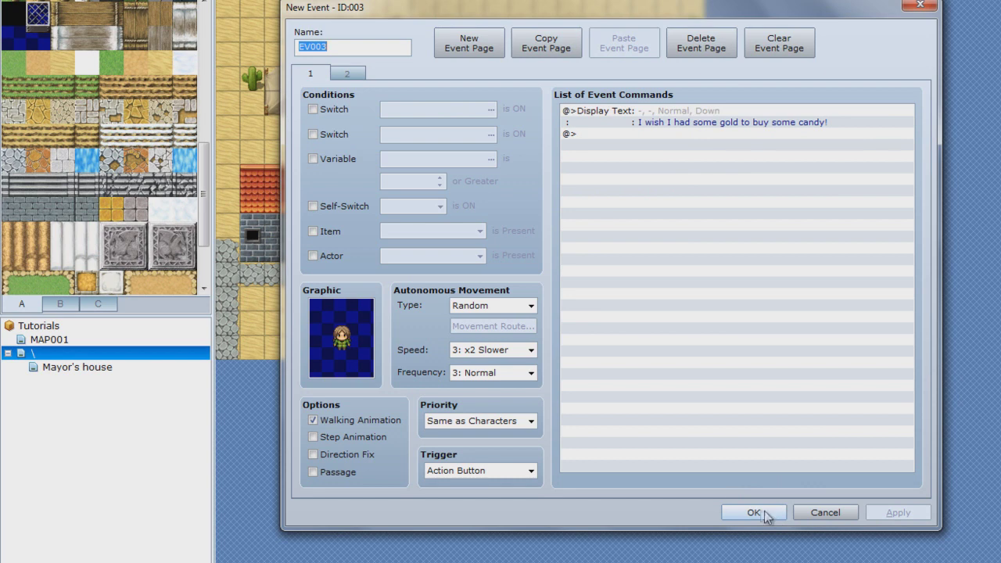
# Step: At the end of the second page's commands, add a Self-Switch Operation that turns self-switch A ON
pyautogui.click(360, 74)
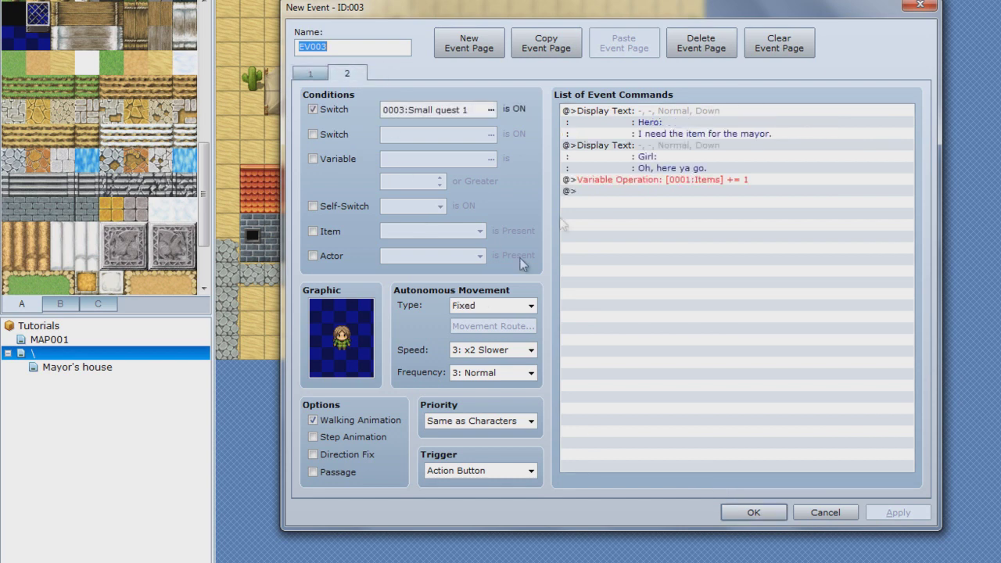
pyautogui.doubleClick(630, 191)
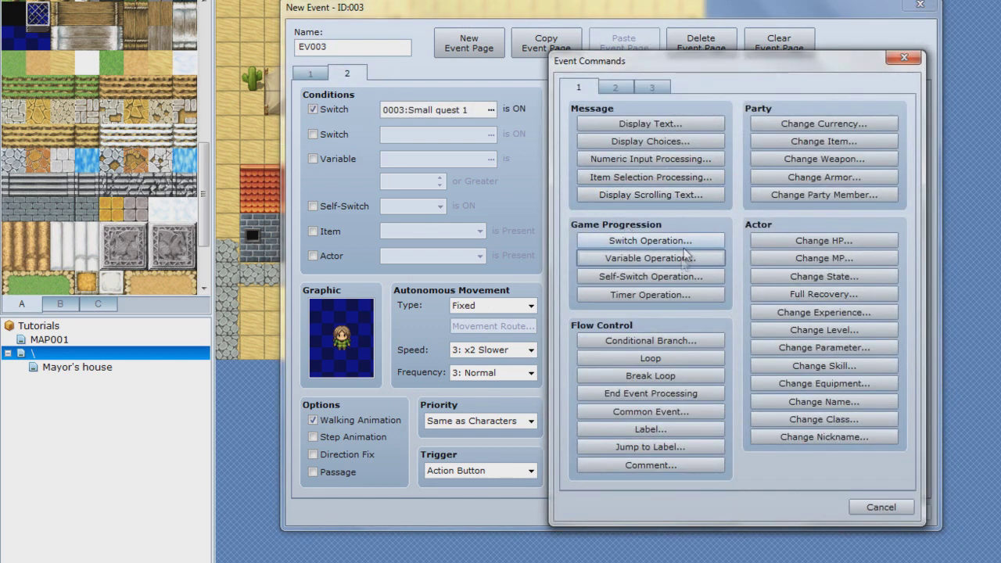
pyautogui.click(679, 276)
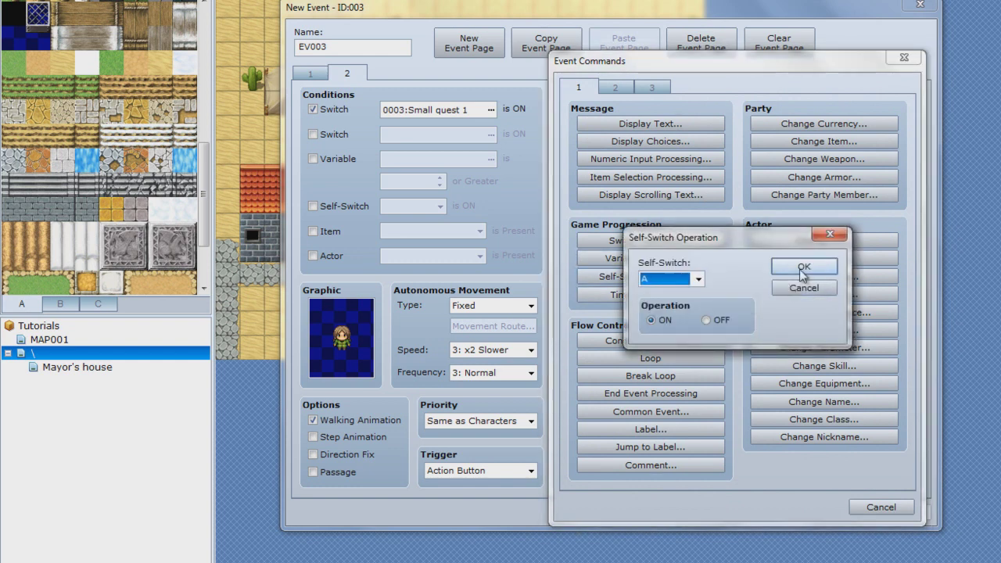
pyautogui.click(803, 267)
# Step: Add a third event page conditioned on self-switch A being ON and give it the pigtailed blonde woman graphic from People3
pyautogui.click(468, 43)
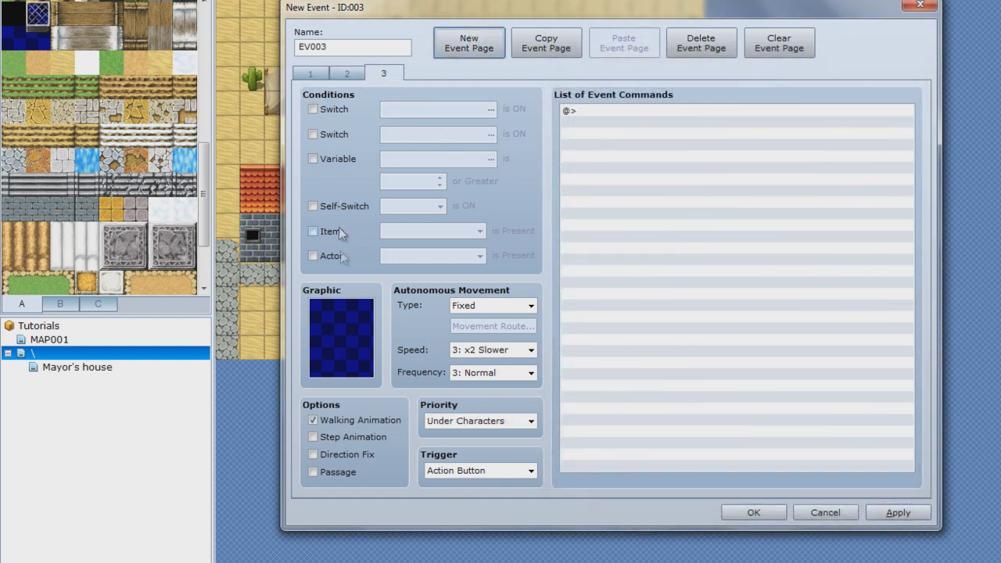
pyautogui.click(331, 208)
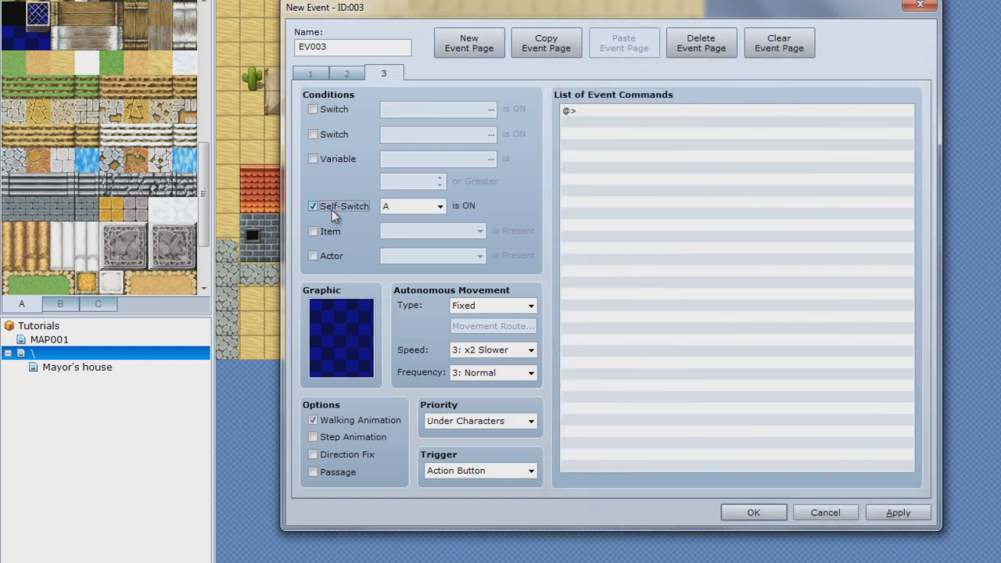
pyautogui.doubleClick(347, 340)
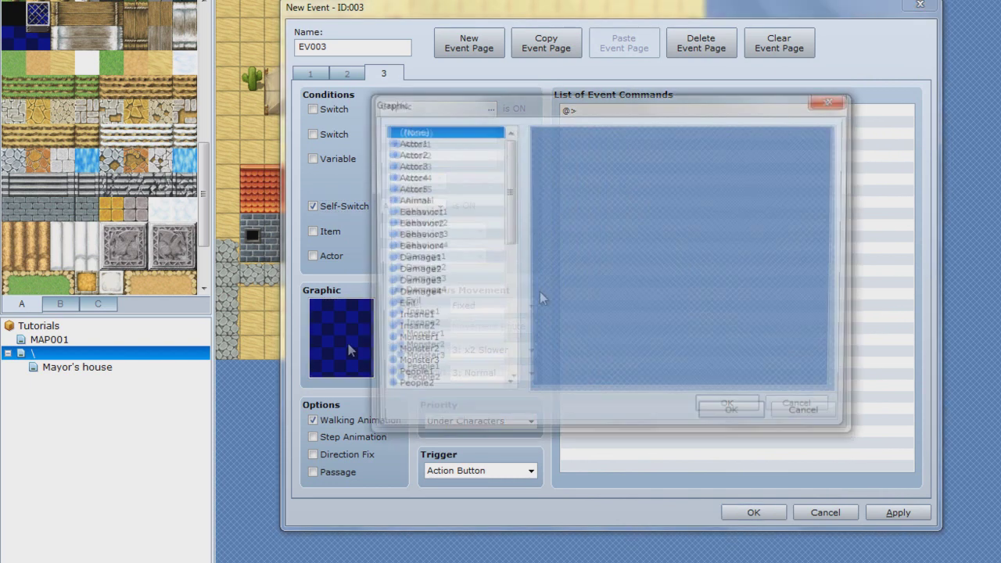
pyautogui.scroll(-2, 461, 336)
pyautogui.click(461, 338)
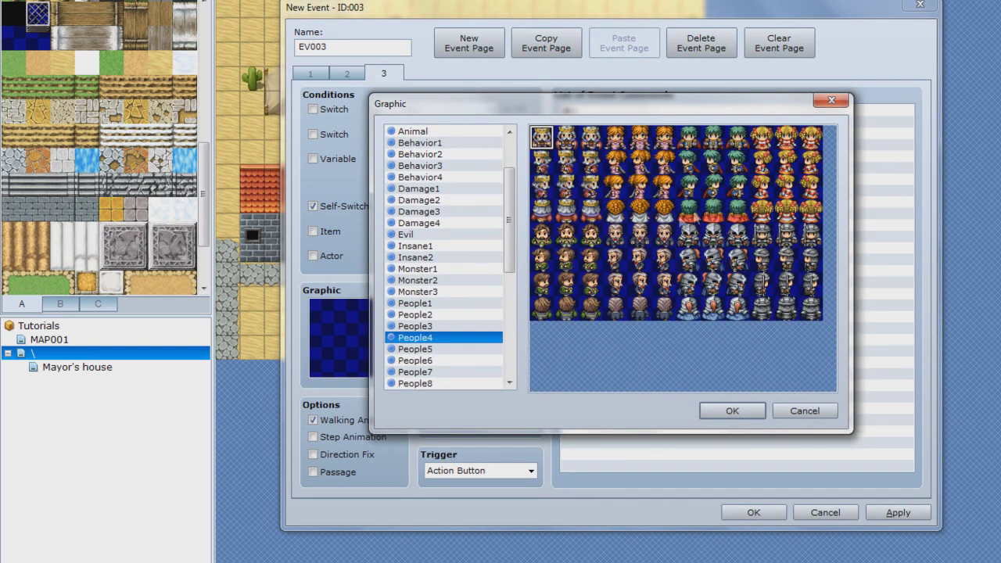
pyautogui.click(459, 326)
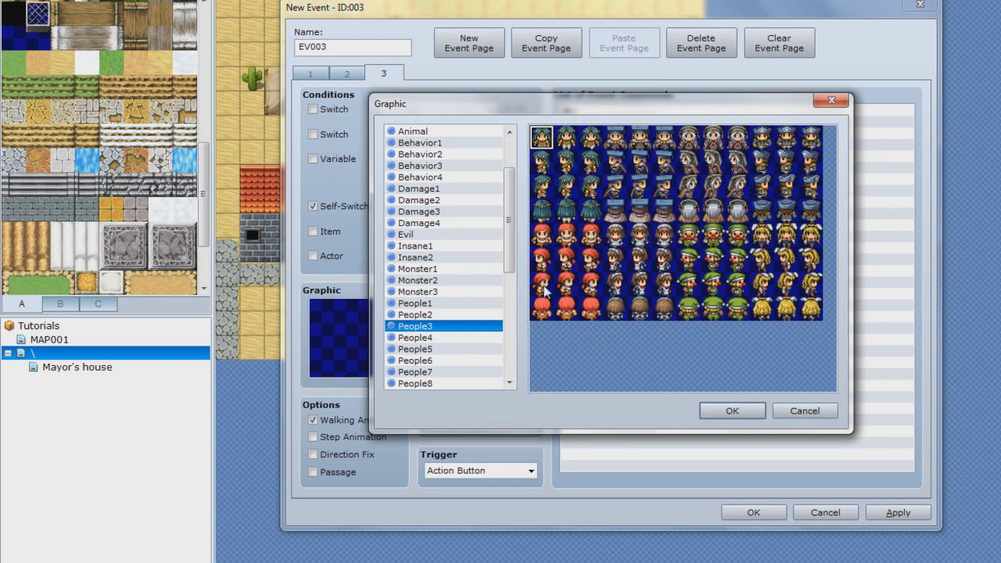
pyautogui.doubleClick(798, 235)
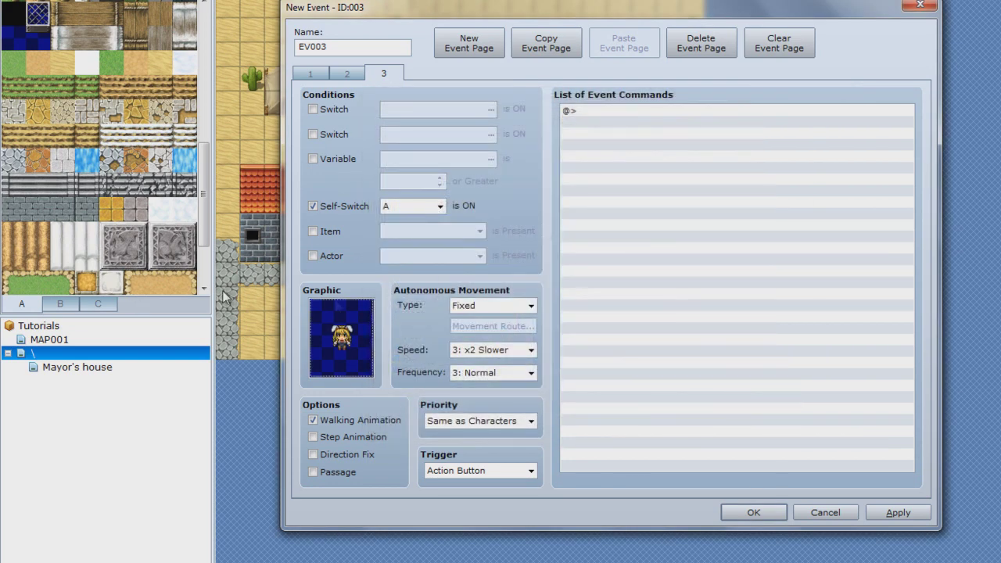
pyautogui.doubleClick(362, 333)
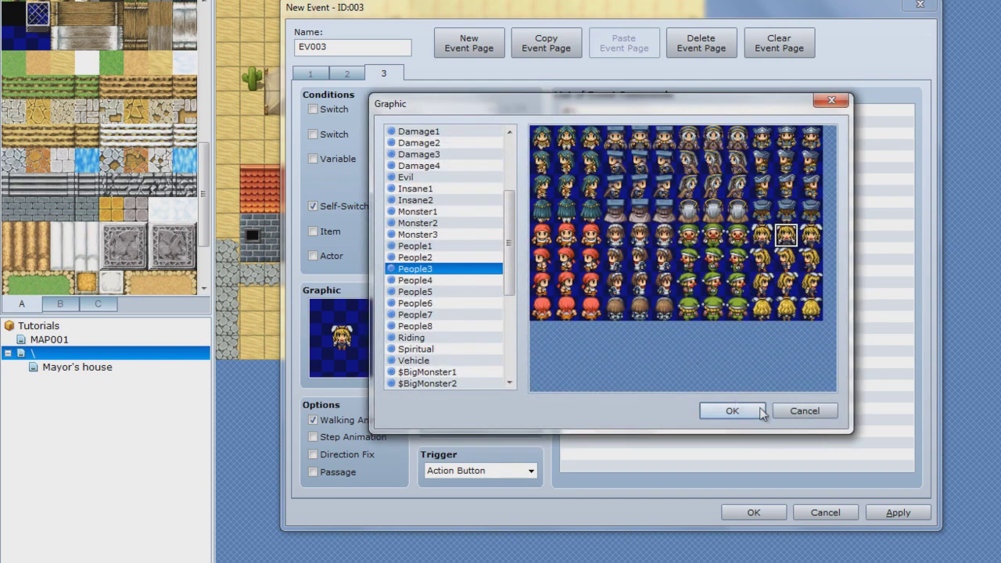
pyautogui.click(730, 410)
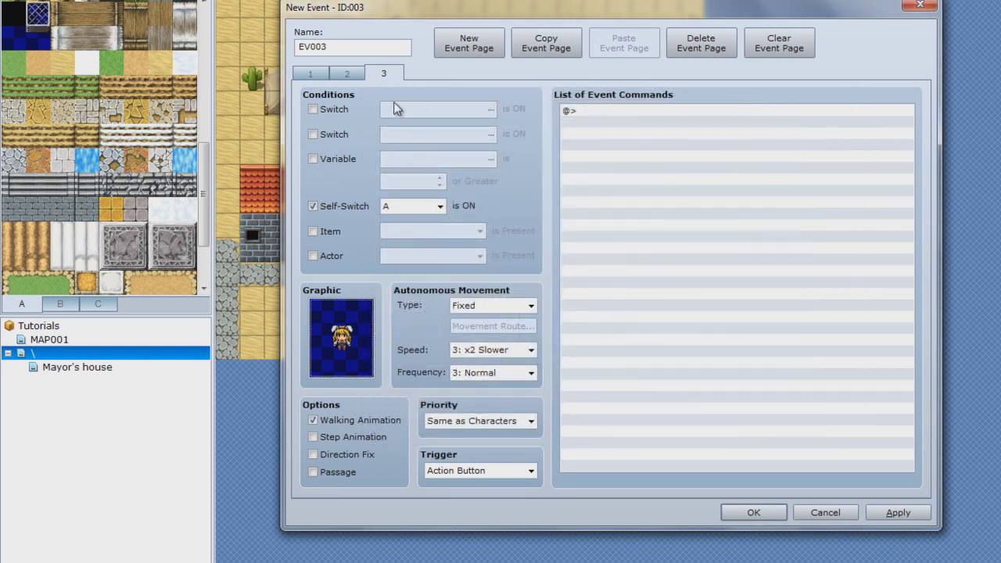
# Step: Add a Display Text command reading "Woman:" with "You made me a woman." on its second line, then apply and close the event
pyautogui.doubleClick(609, 114)
pyautogui.click(626, 125)
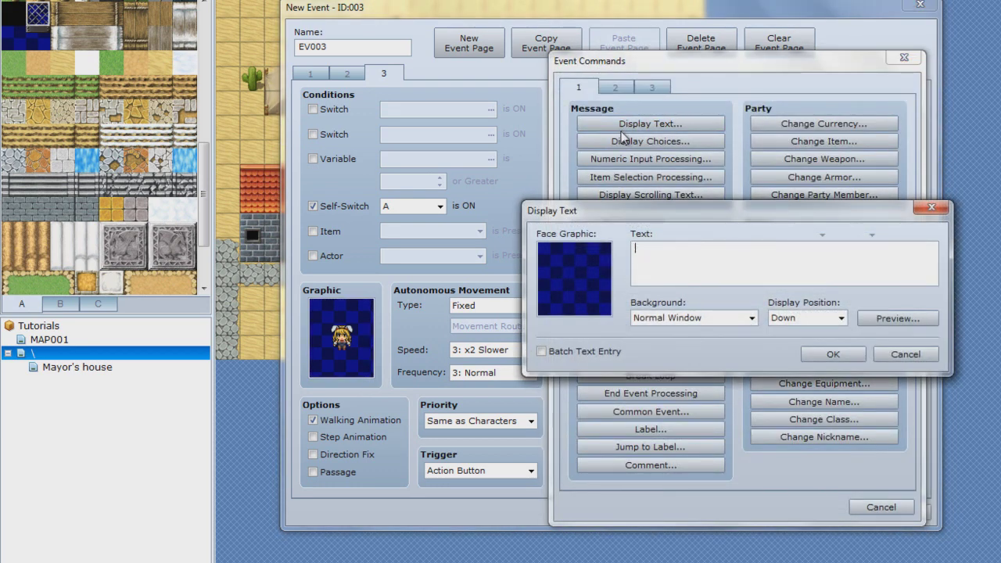
pyautogui.write('Woman: You mad')
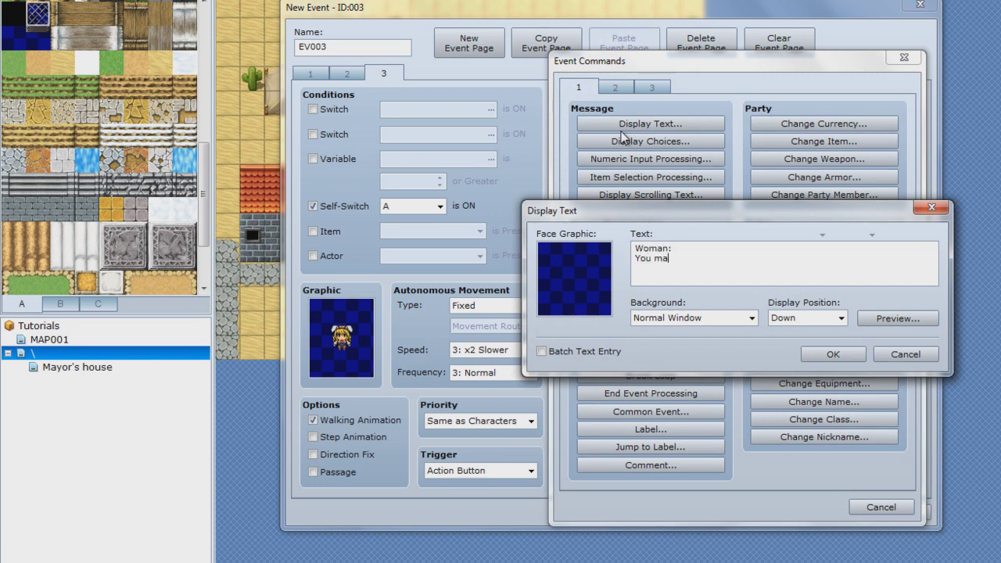
pyautogui.write('e me a woman.')
pyautogui.click(822, 354)
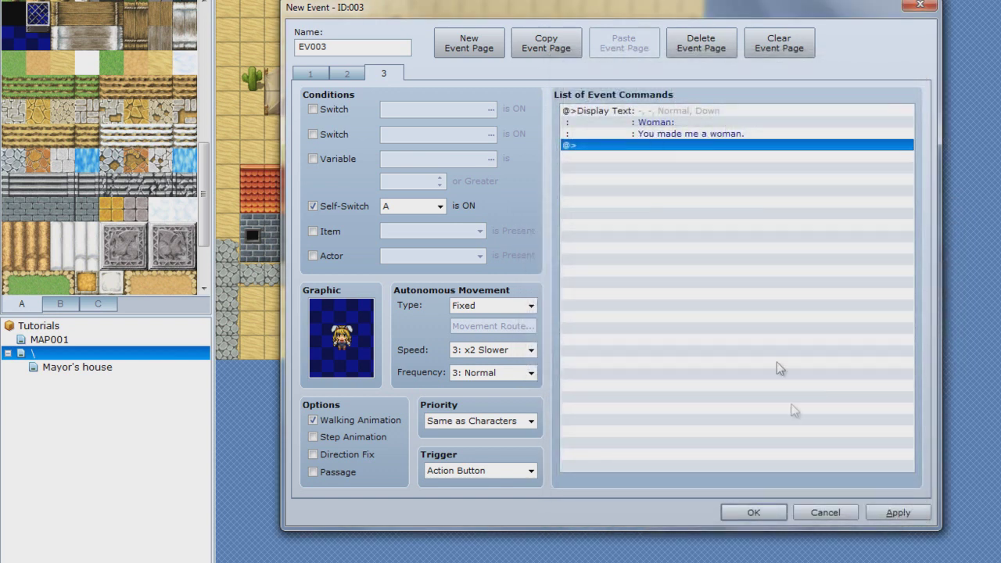
pyautogui.click(884, 512)
pyautogui.click(782, 510)
# Step: Copy the girl event and paste it onto the sand below the stone path near the red-roofed house
pyautogui.rightClick(626, 287)
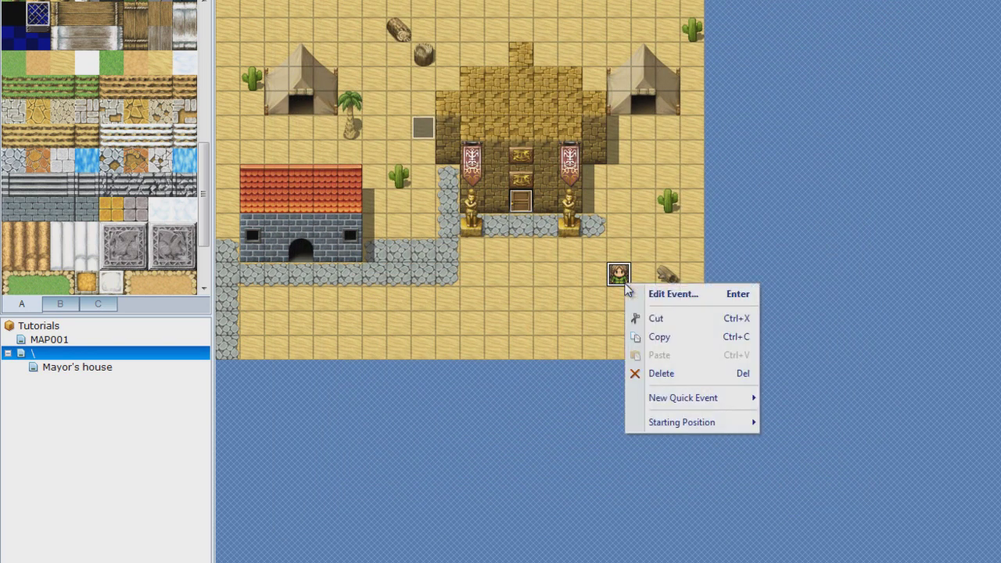
pyautogui.click(661, 336)
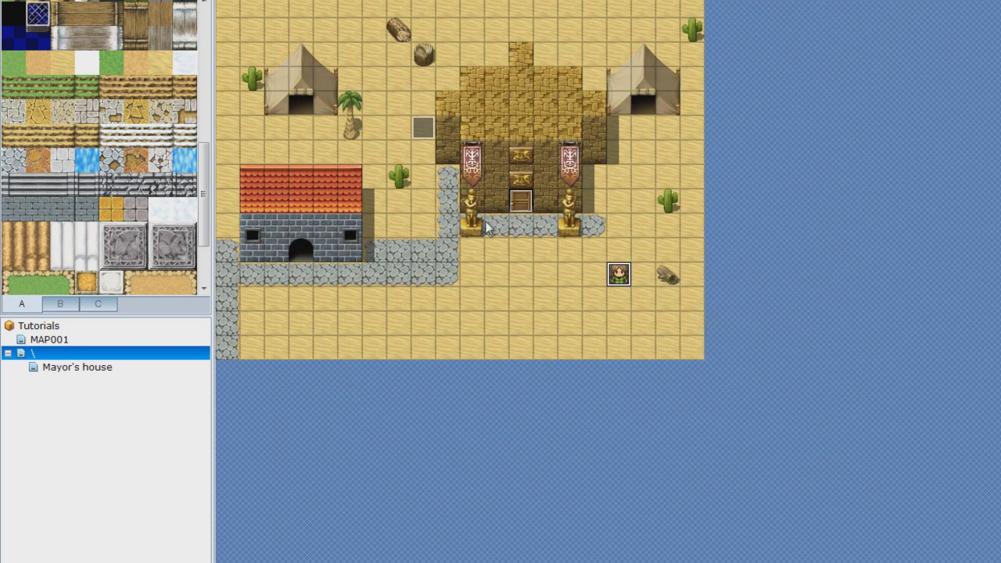
pyautogui.rightClick(405, 314)
pyautogui.click(422, 383)
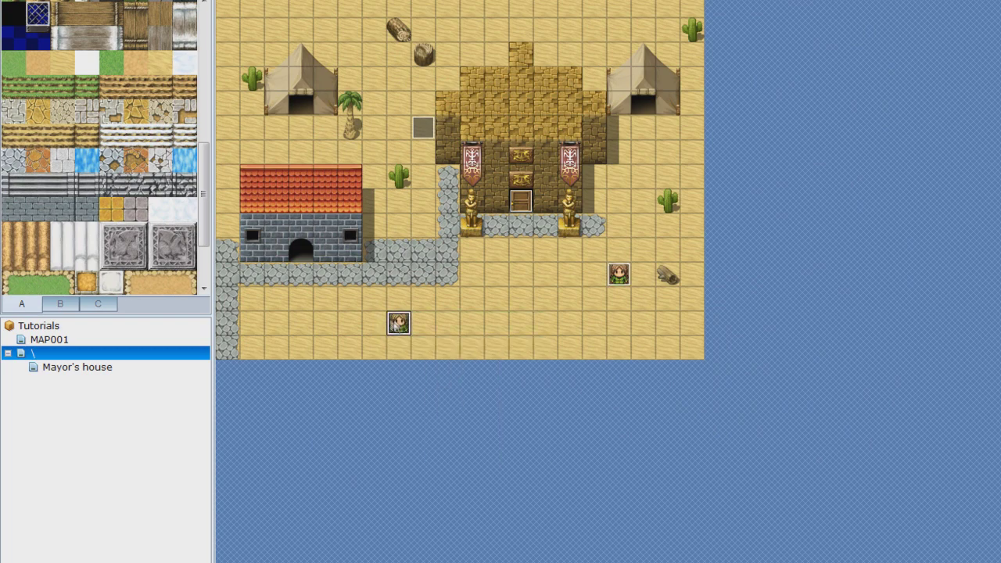
# Step: Change the first-page graphic of the pasted event to the little blonde girl in People6
pyautogui.doubleClick(401, 325)
pyautogui.doubleClick(360, 316)
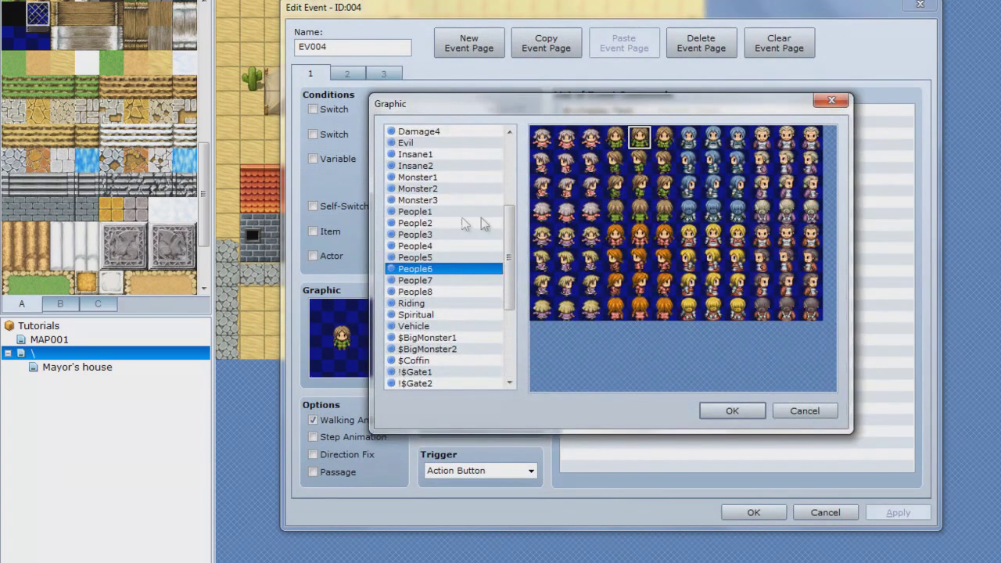
pyautogui.click(568, 241)
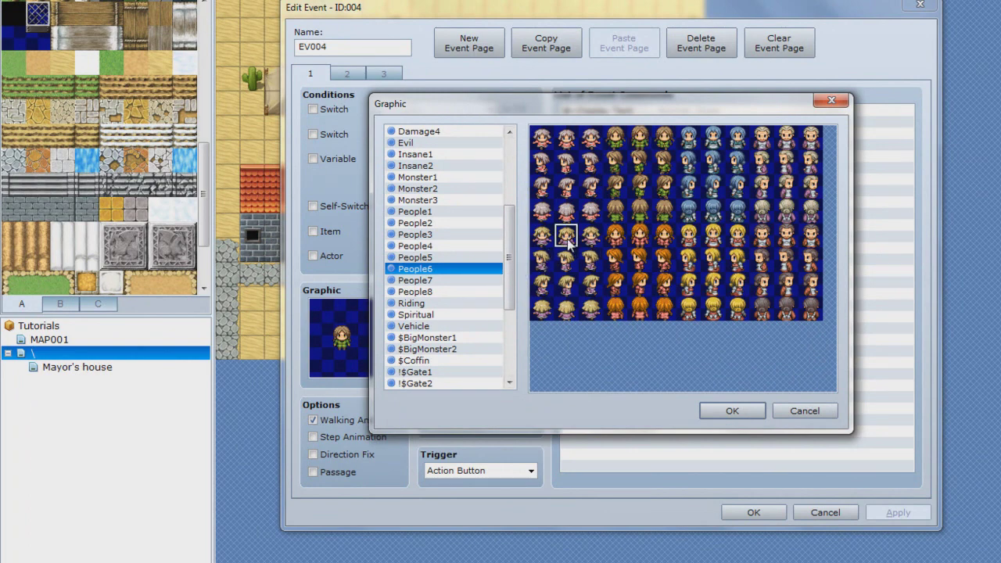
pyautogui.doubleClick(567, 240)
# Step: Replace the first page's text with "My mom yelled at me for trying to sneak in snacks before dinner." and show the second page
pyautogui.click(666, 122)
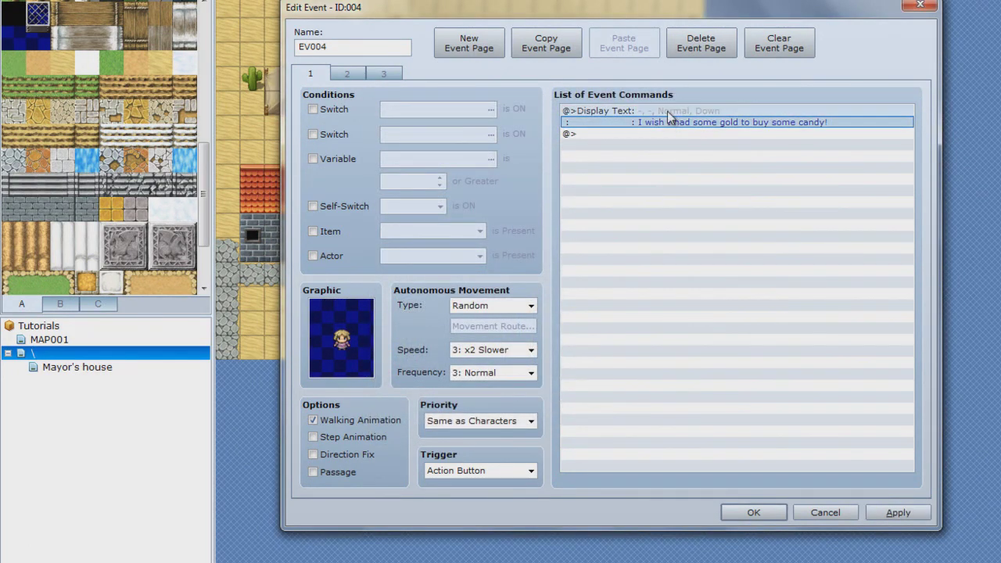
pyautogui.doubleClick(669, 119)
pyautogui.moveTo(827, 249); pyautogui.dragTo(320, 230)
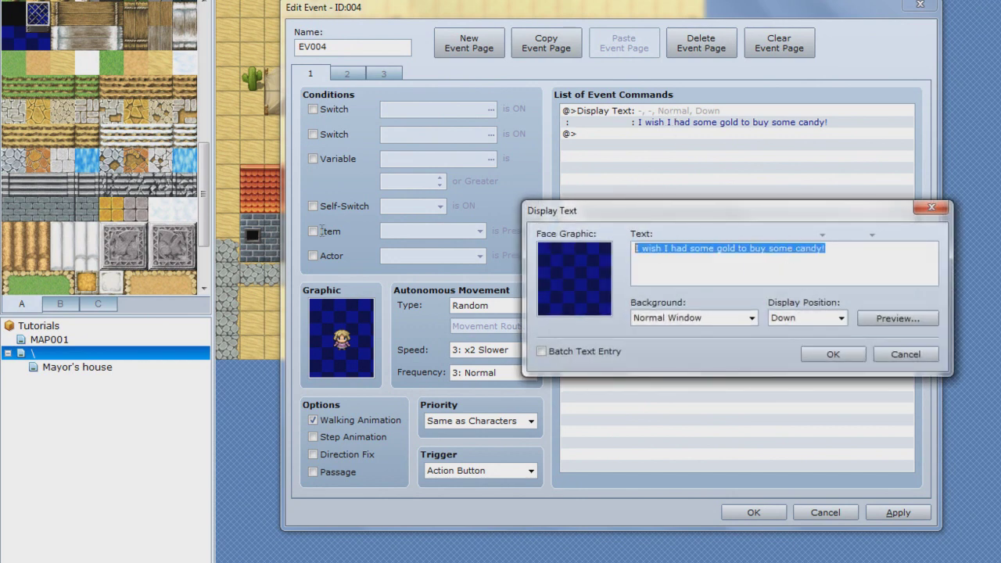
pyautogui.write('My mom yelled at me for trying')
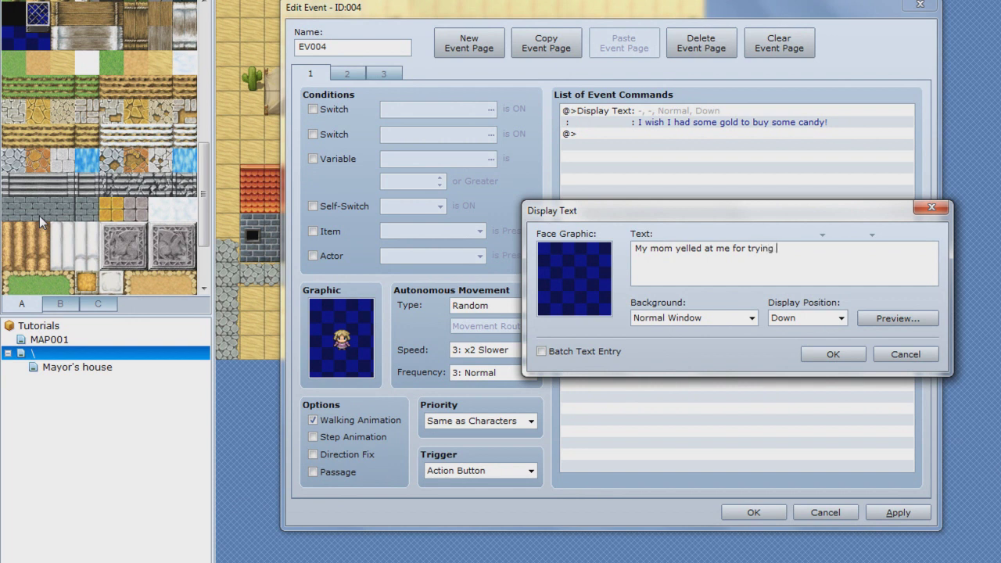
pyautogui.write('sneak in snacks')
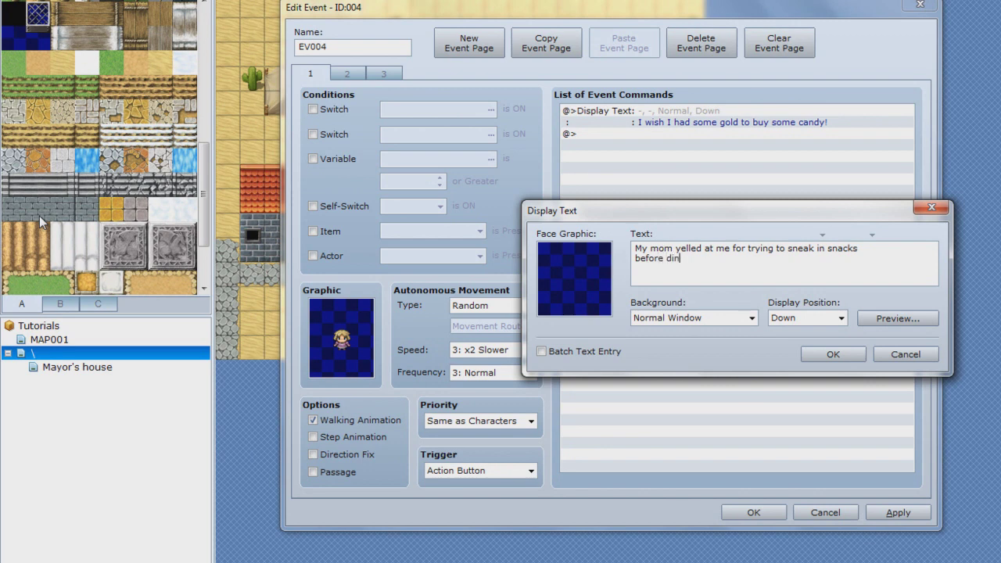
pyautogui.write(' before dinner.')
pyautogui.click(817, 354)
pyautogui.doubleClick(310, 47)
pyautogui.click(362, 74)
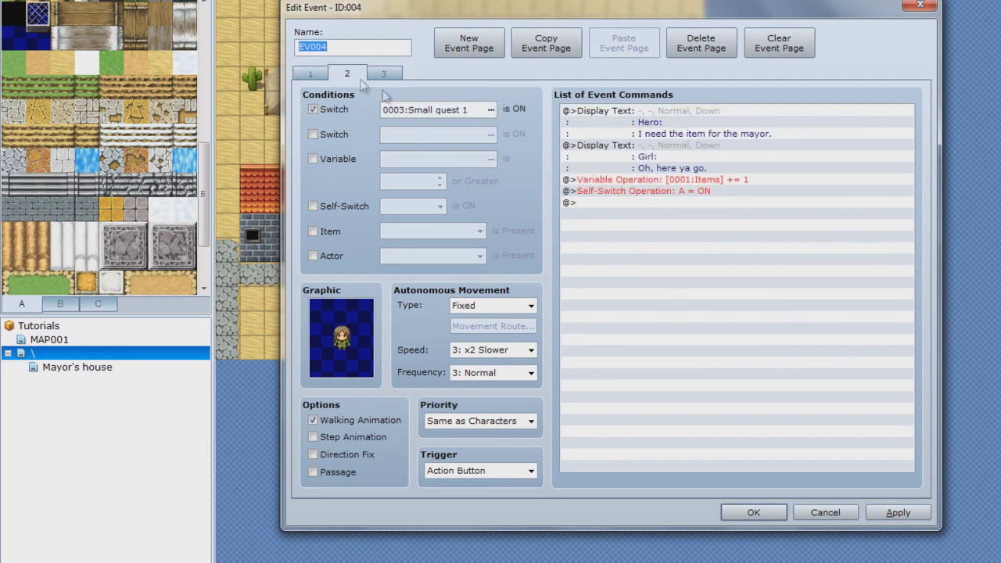
pyautogui.click(747, 179)
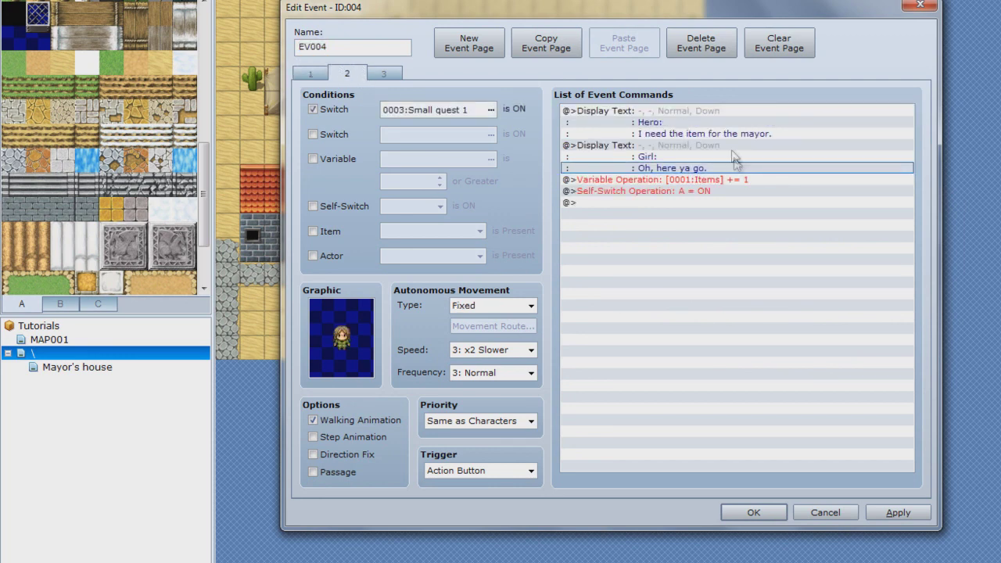
pyautogui.click(732, 154)
pyautogui.press('Insert')
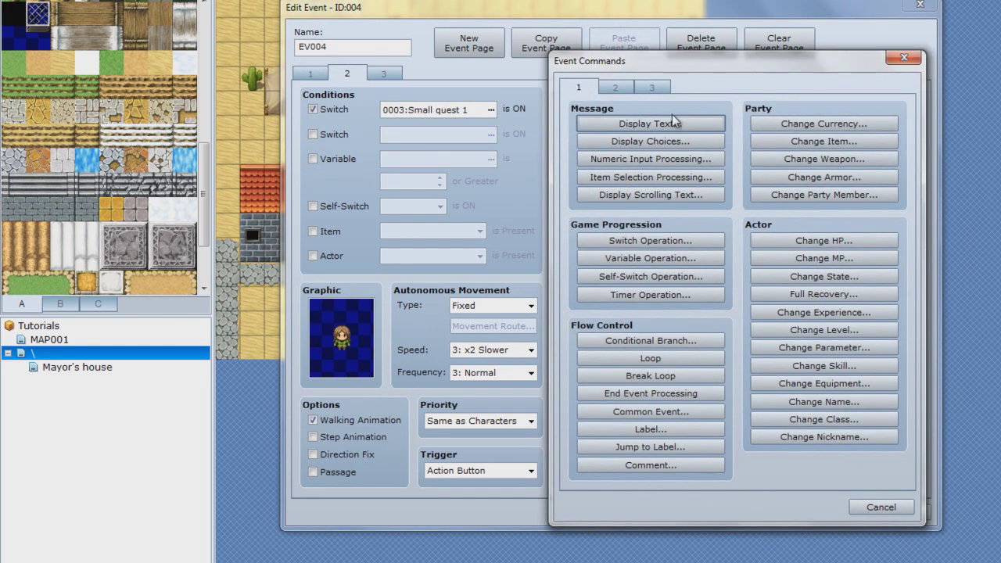
pyautogui.click(905, 60)
pyautogui.press('Return')
pyautogui.moveTo(720, 258); pyautogui.dragTo(626, 262)
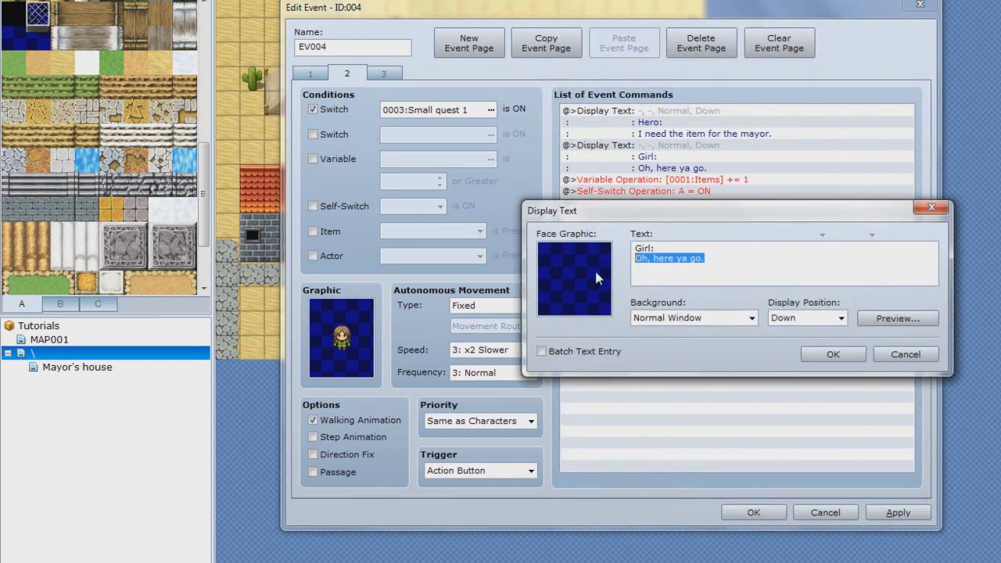
pyautogui.press('BackSpace')
pyautogui.write("I don't")
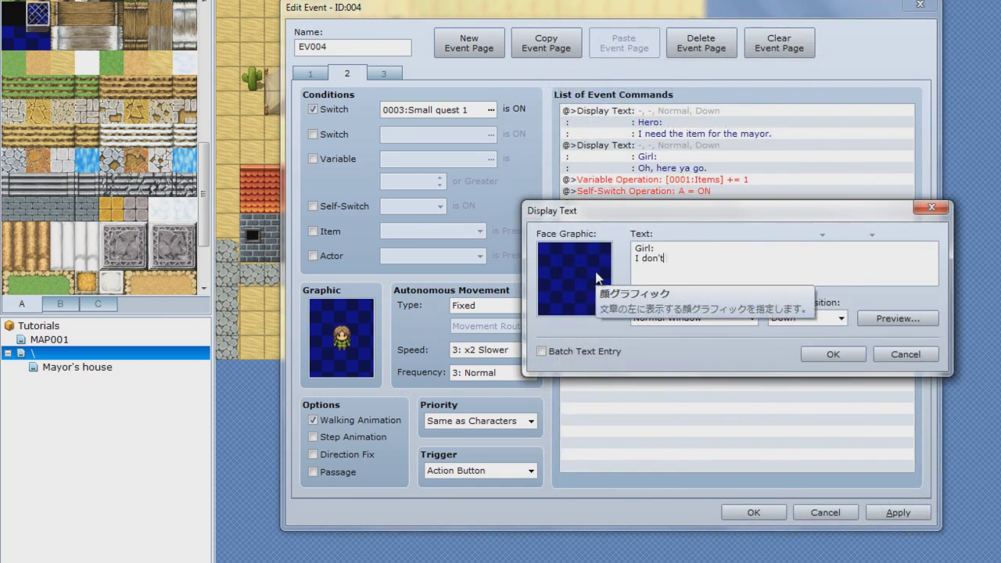
pyautogui.write(' have a clue why he gave it to me.')
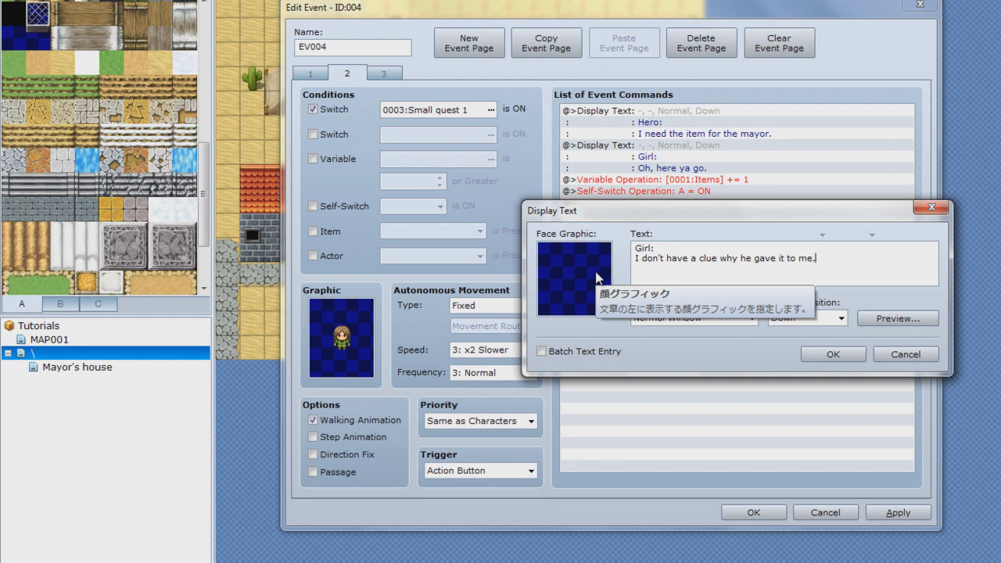
pyautogui.click(891, 355)
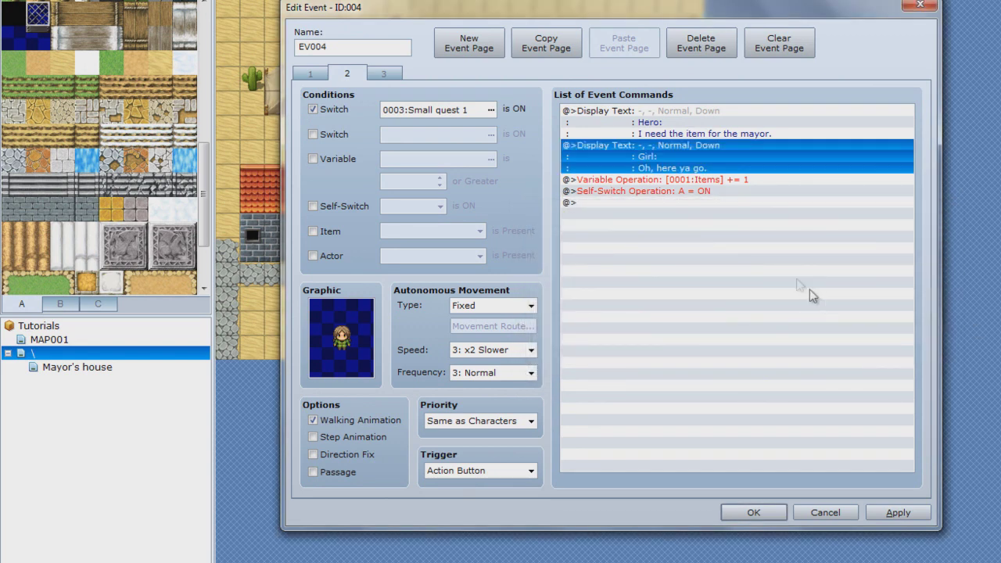
# Step: Replace the second line of the girl's reply on the second page with "BLAH BLAH BLAH"
pyautogui.doubleClick(733, 147)
pyautogui.moveTo(706, 258); pyautogui.dragTo(635, 258)
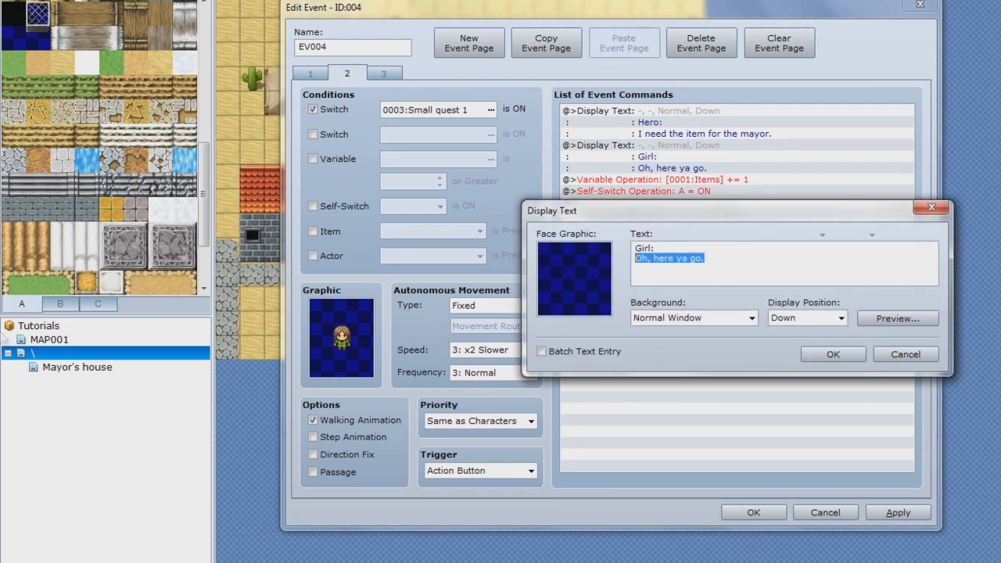
pyautogui.write('BLAH BLAH BLAH')
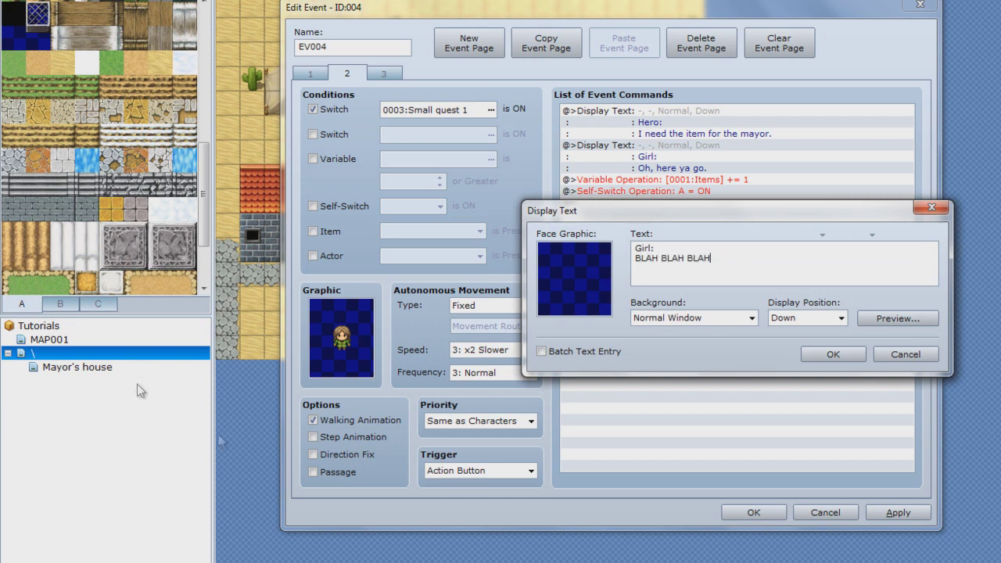
pyautogui.click(829, 353)
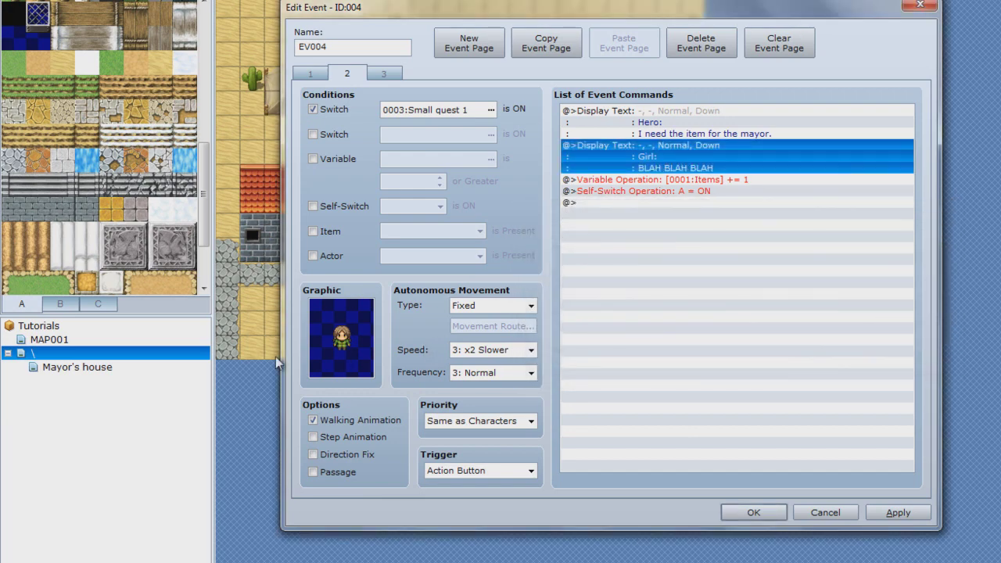
# Step: Give the second page the little blonde girl graphic from People6 and Random autonomous movement, and apply the changes
pyautogui.doubleClick(342, 338)
pyautogui.doubleClick(570, 234)
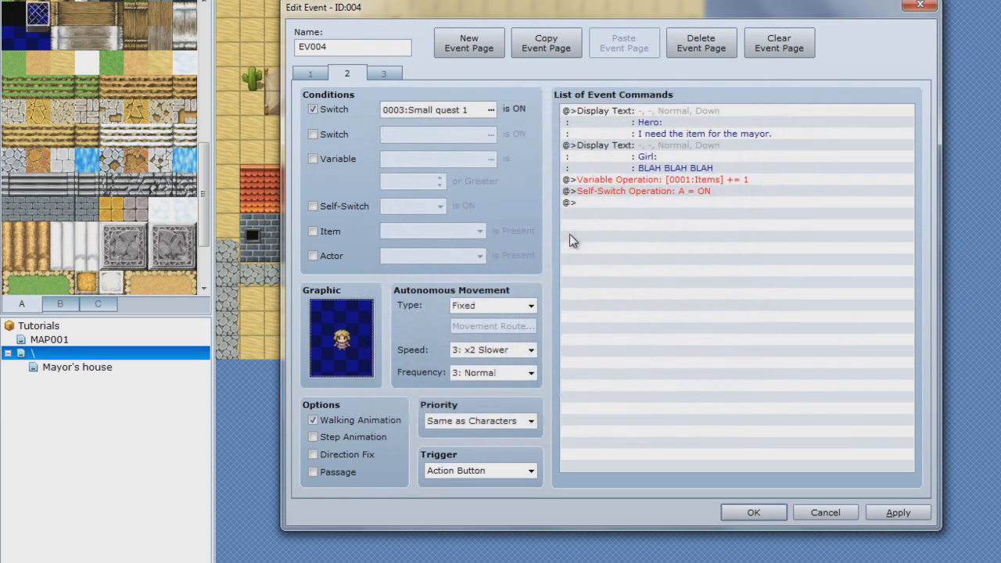
pyautogui.click(475, 422)
pyautogui.click(474, 442)
pyautogui.click(505, 349)
pyautogui.click(503, 358)
pyautogui.click(493, 305)
pyautogui.click(485, 328)
pyautogui.click(877, 512)
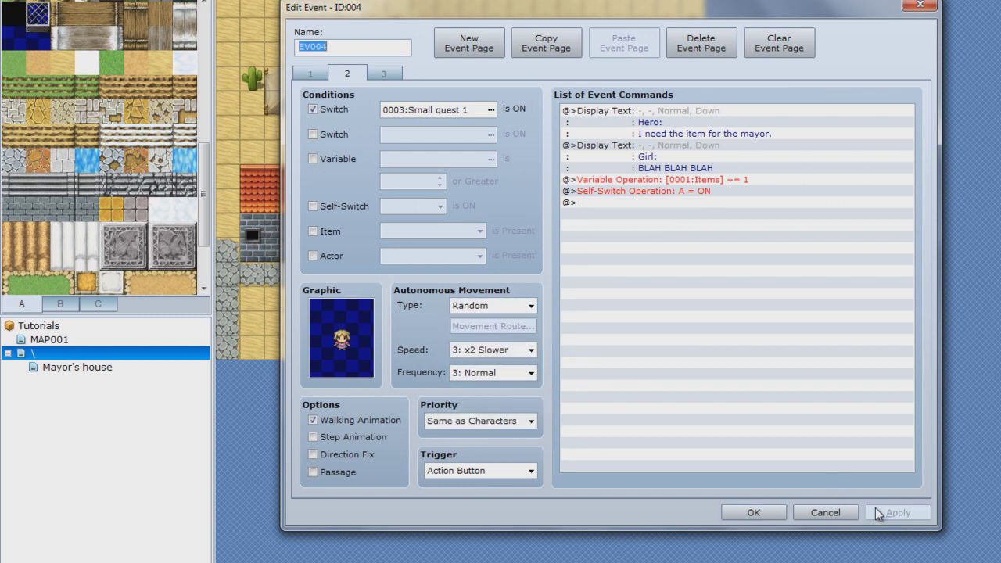
# Step: Change the third page's graphic to the little blonde girl from People6
pyautogui.click(305, 74)
pyautogui.click(390, 74)
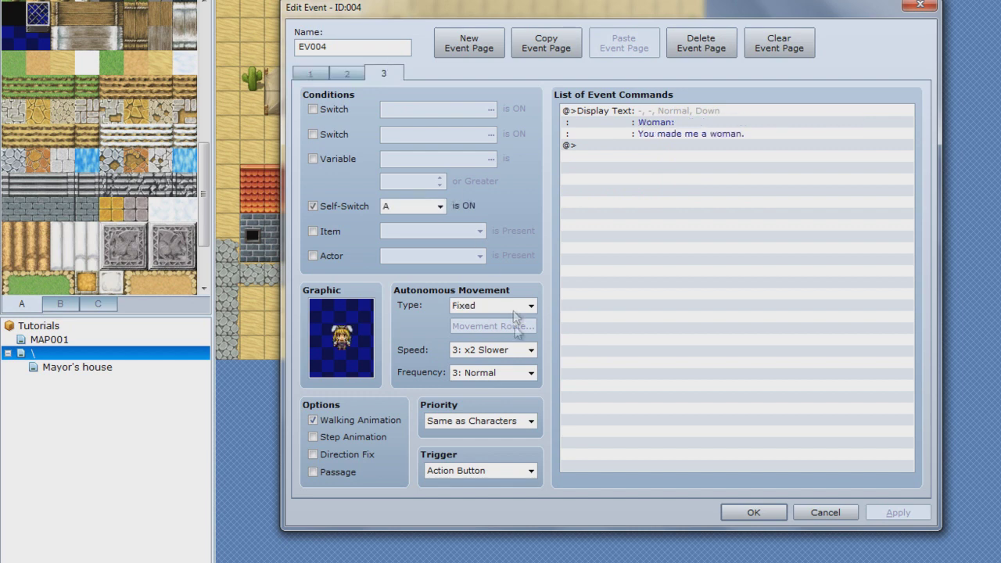
pyautogui.doubleClick(341, 337)
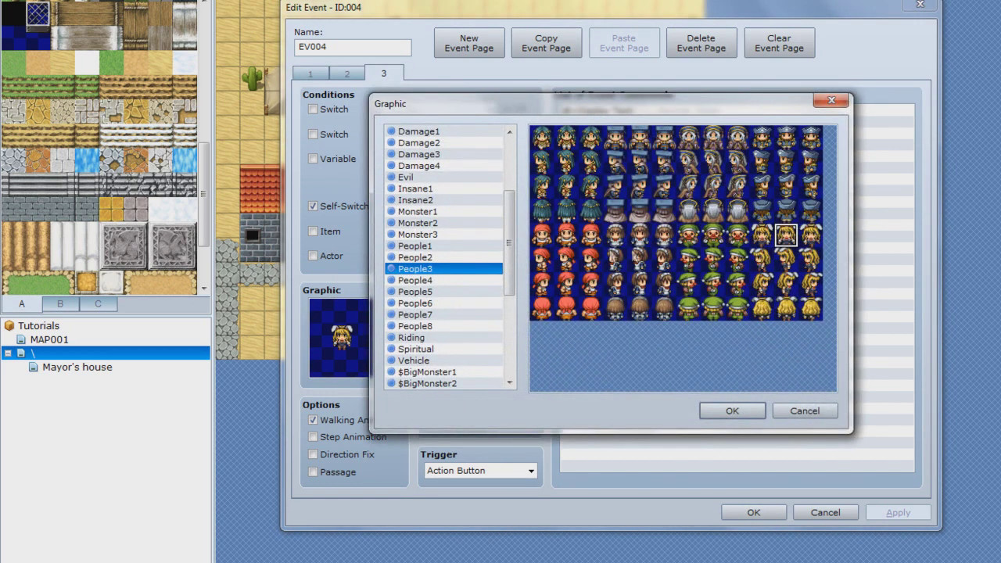
pyautogui.click(456, 289)
pyautogui.click(440, 269)
pyautogui.click(433, 259)
pyautogui.click(422, 304)
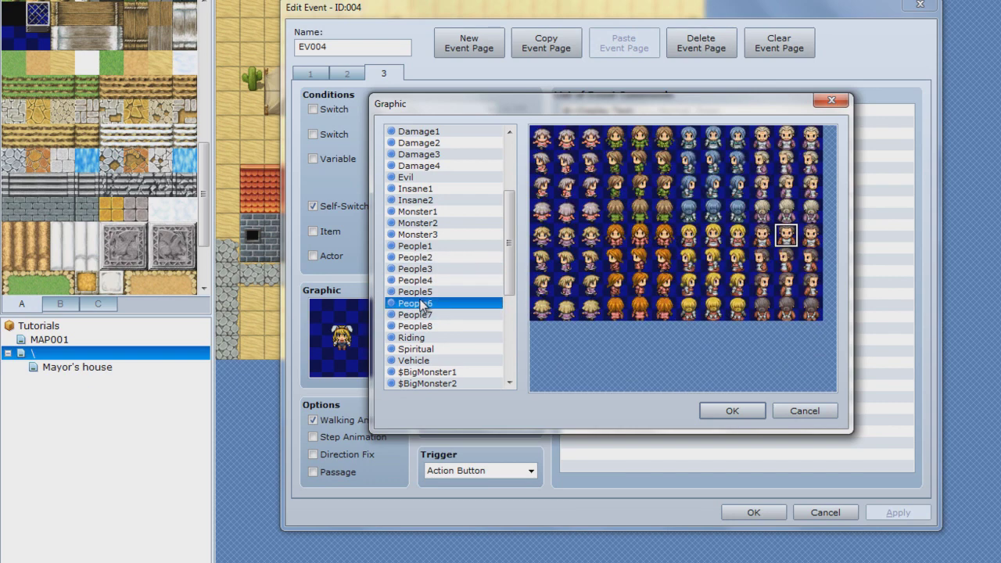
pyautogui.click(588, 233)
pyautogui.doubleClick(573, 230)
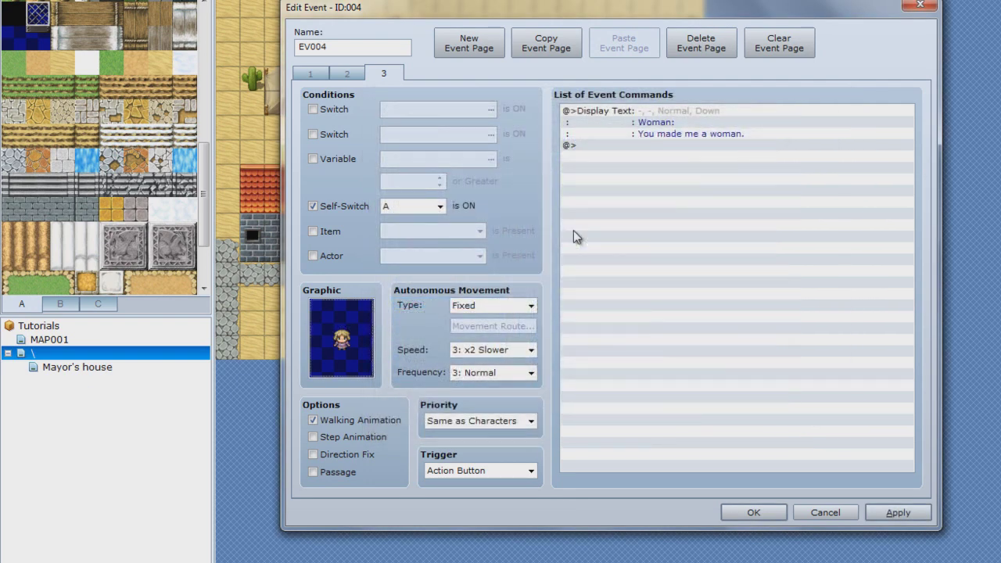
# Step: Replace the second line of the third page's text with "Something.", then apply the changes and close the event
pyautogui.click(638, 114)
pyautogui.doubleClick(638, 113)
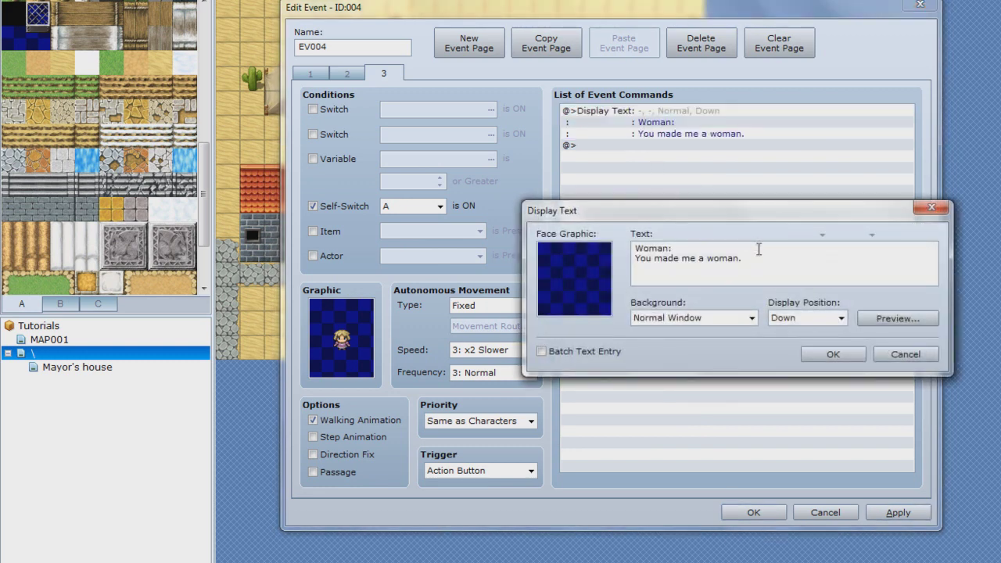
pyautogui.moveTo(635, 259); pyautogui.dragTo(743, 261)
pyautogui.press('BackSpace')
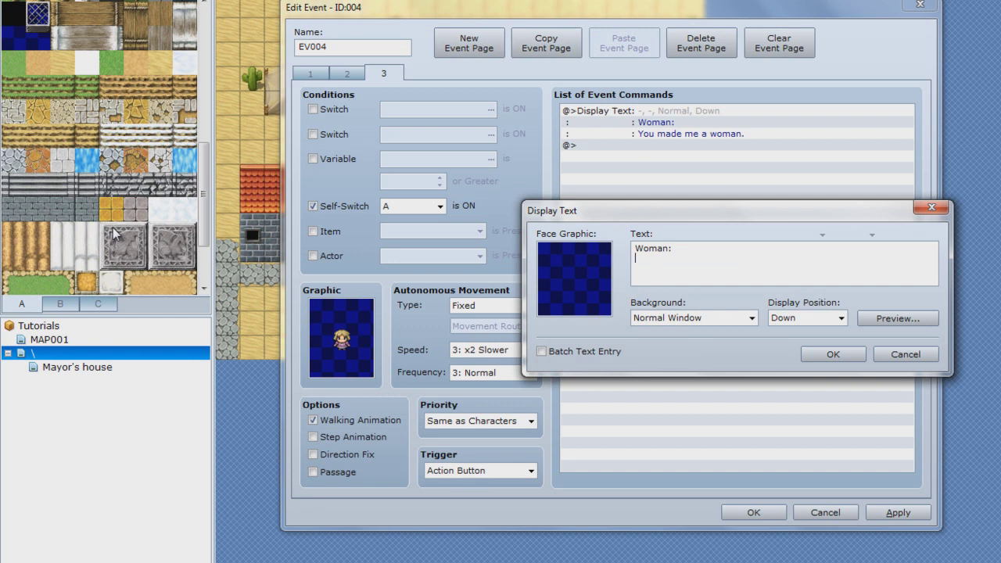
pyautogui.write('mething.')
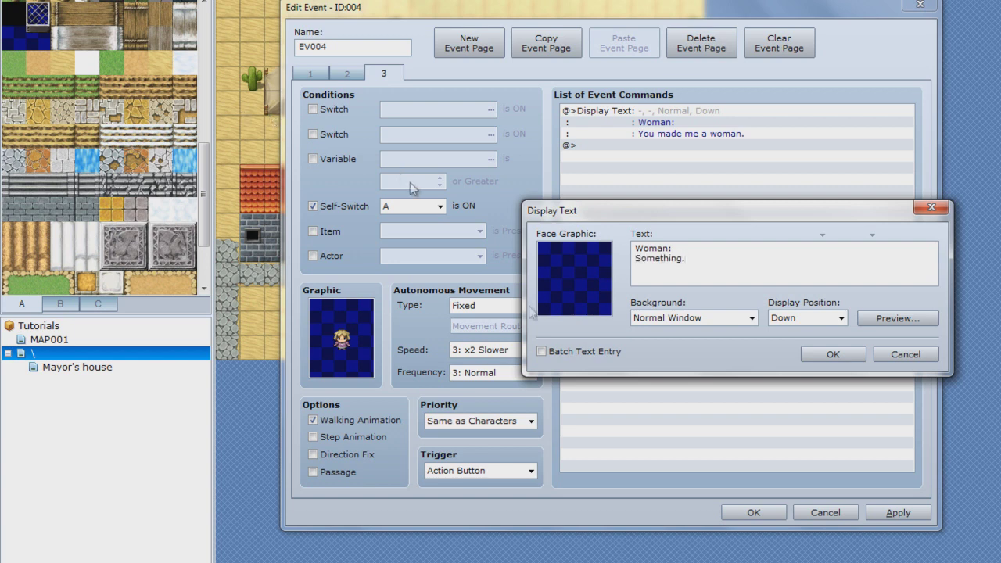
pyautogui.click(834, 355)
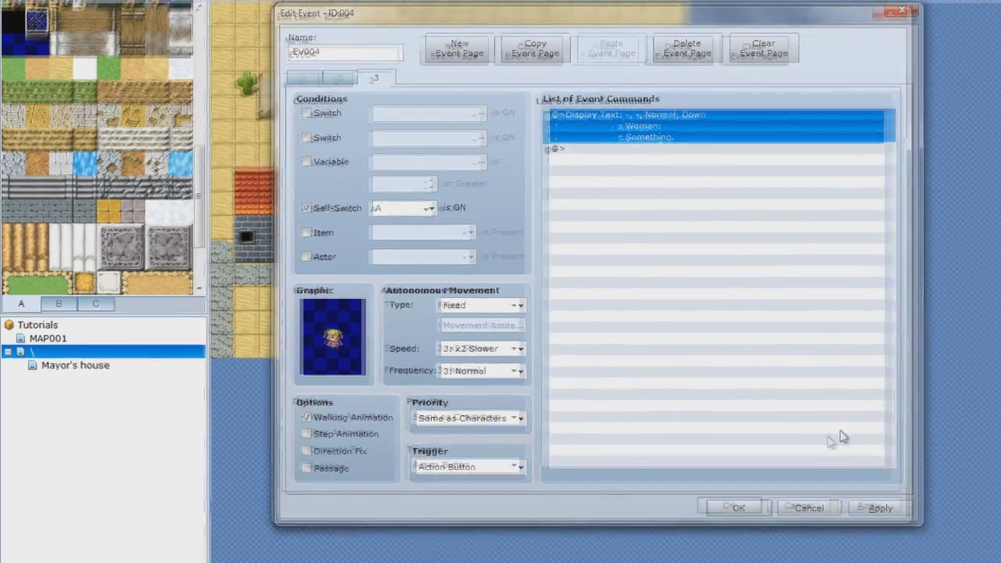
pyautogui.click(898, 513)
pyautogui.click(631, 475)
# Step: Paste the copied girl event just above the red-roofed house's right corner and set its first-page graphic to the nun from People2
pyautogui.click(309, 180)
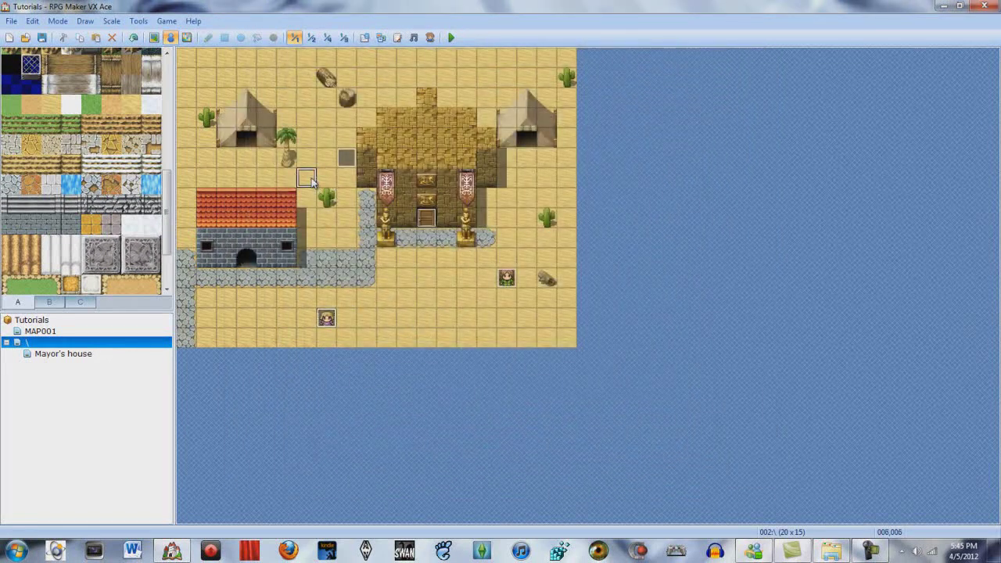
pyautogui.doubleClick(309, 180)
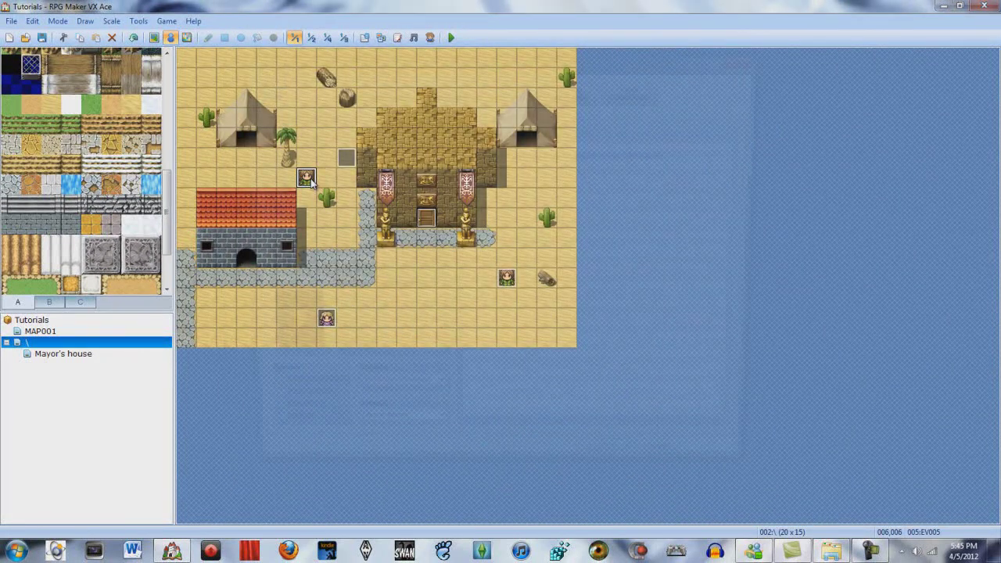
pyautogui.doubleClick(304, 322)
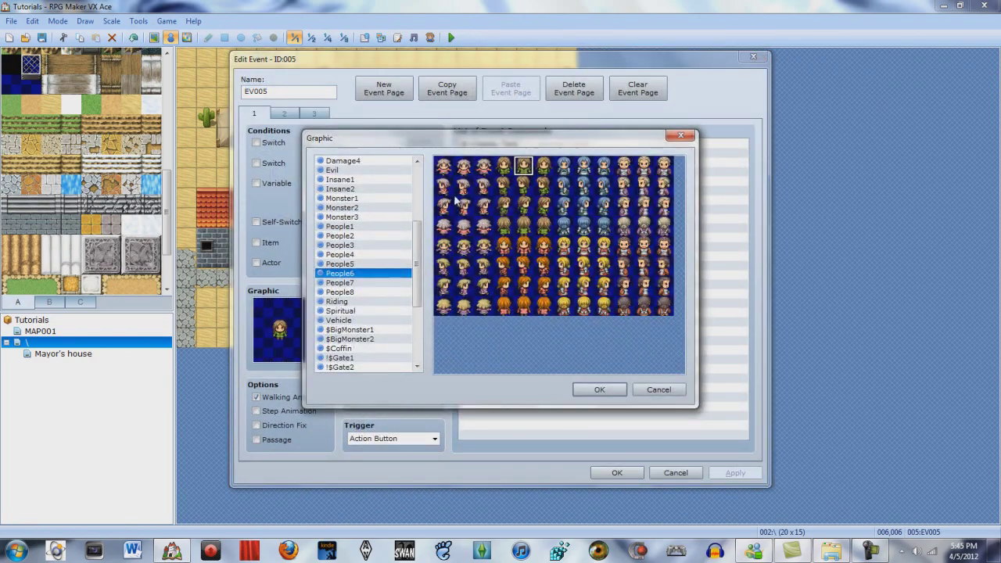
pyautogui.click(358, 208)
pyautogui.click(354, 235)
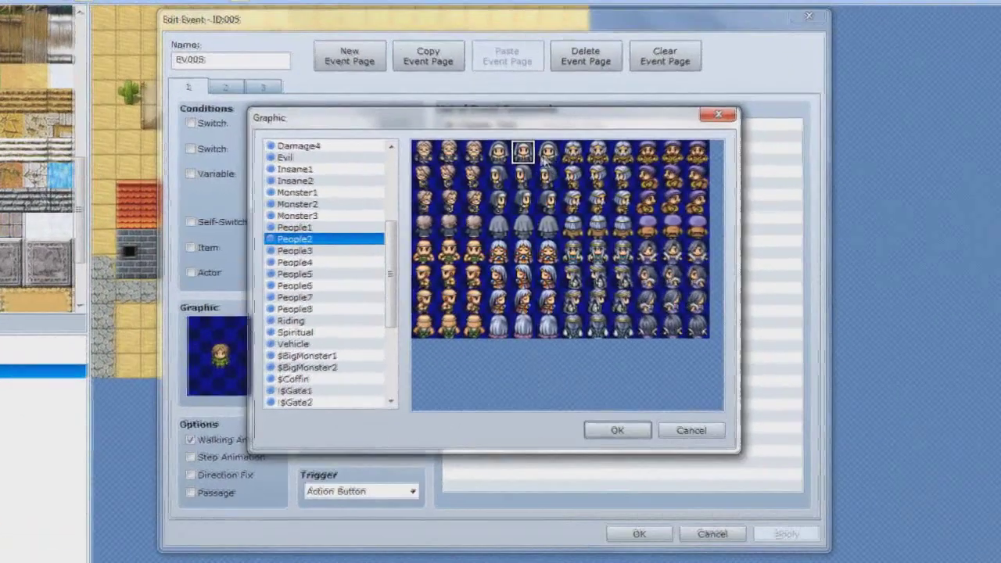
pyautogui.doubleClick(524, 166)
# Step: Replace the first page's text with "Nun:" and "Pure." on separate lines, and show the second page
pyautogui.doubleClick(498, 128)
pyautogui.click(708, 280)
pyautogui.hotkey('ctrl', 'a')
pyautogui.press('BackSpace')
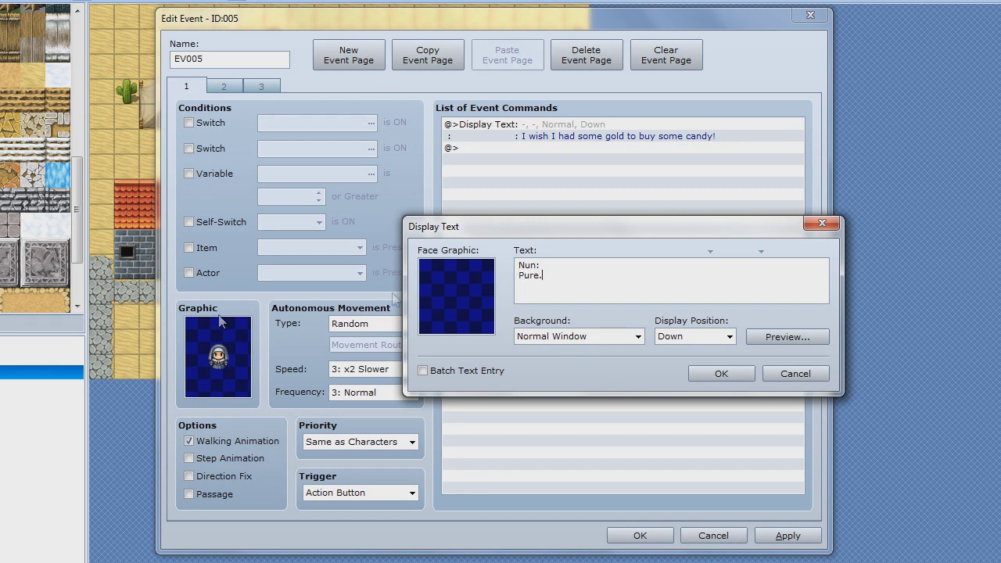
pyautogui.click(720, 373)
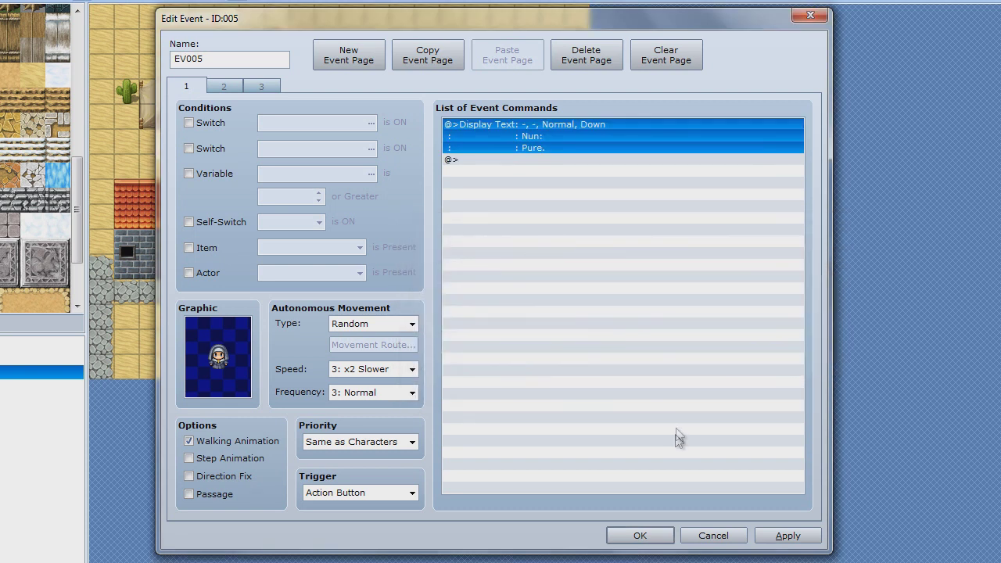
pyautogui.click(222, 87)
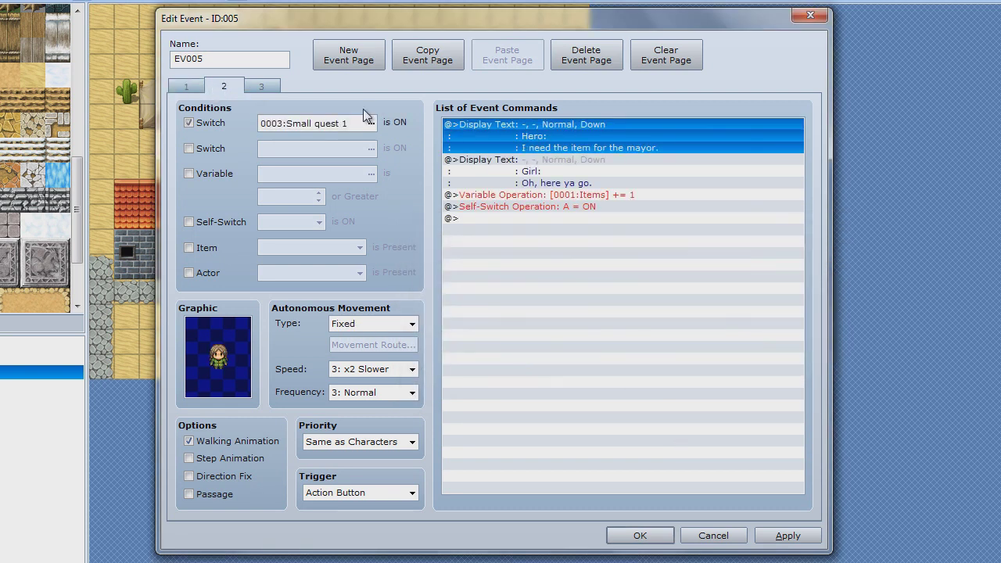
pyautogui.doubleClick(712, 189)
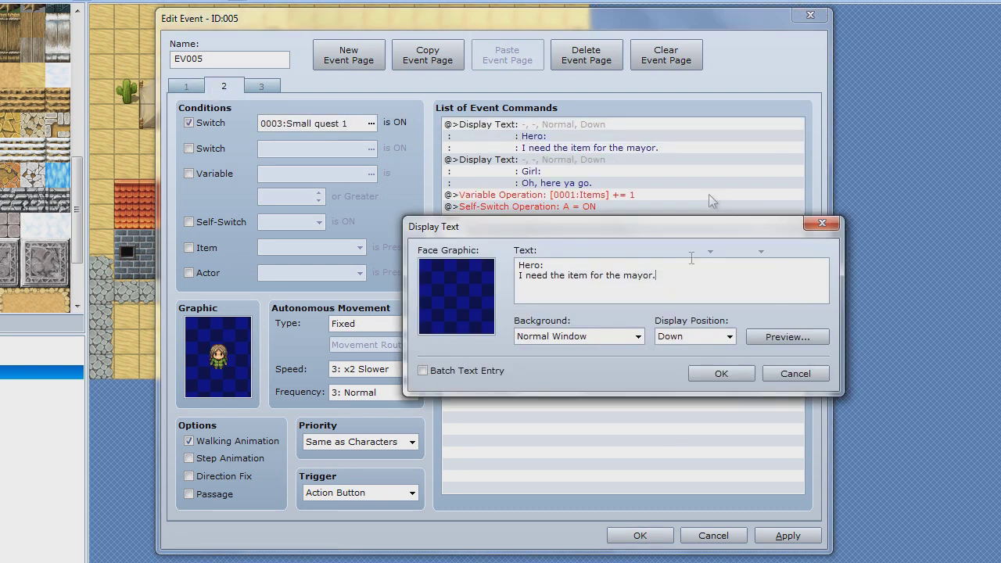
pyautogui.click(795, 374)
pyautogui.click(592, 161)
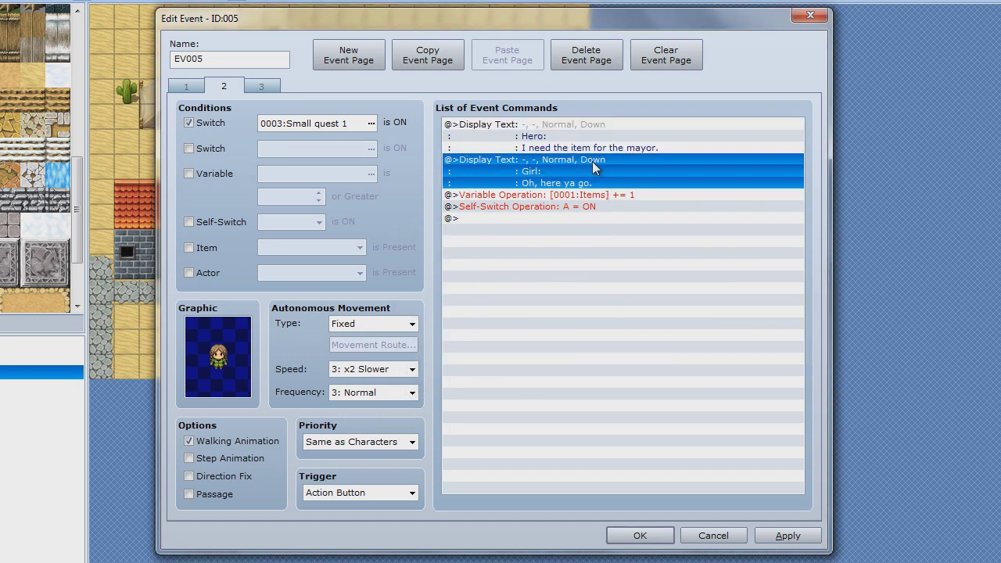
pyautogui.press('Insert')
pyautogui.click(588, 146)
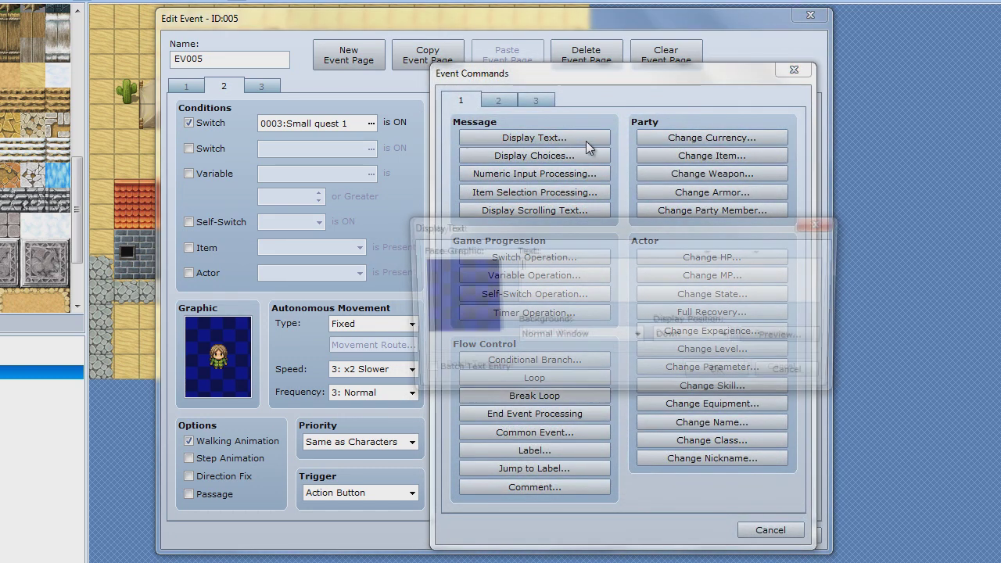
pyautogui.click(771, 373)
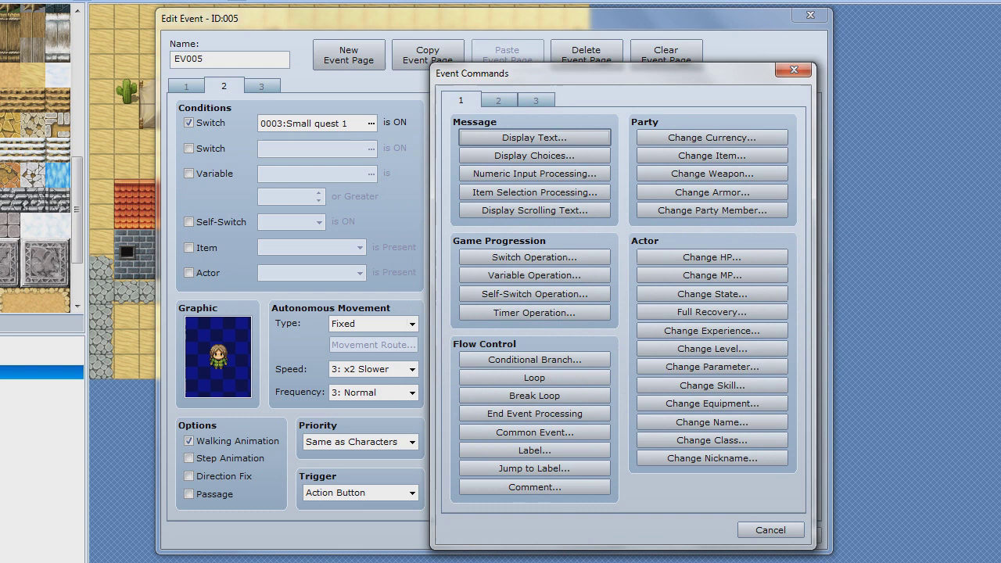
pyautogui.click(770, 530)
# Step: Replace the second line of the girl's reply on the second page with "Right."
pyautogui.doubleClick(515, 168)
pyautogui.hotkey('shift', 'Home')
pyautogui.press('BackSpace')
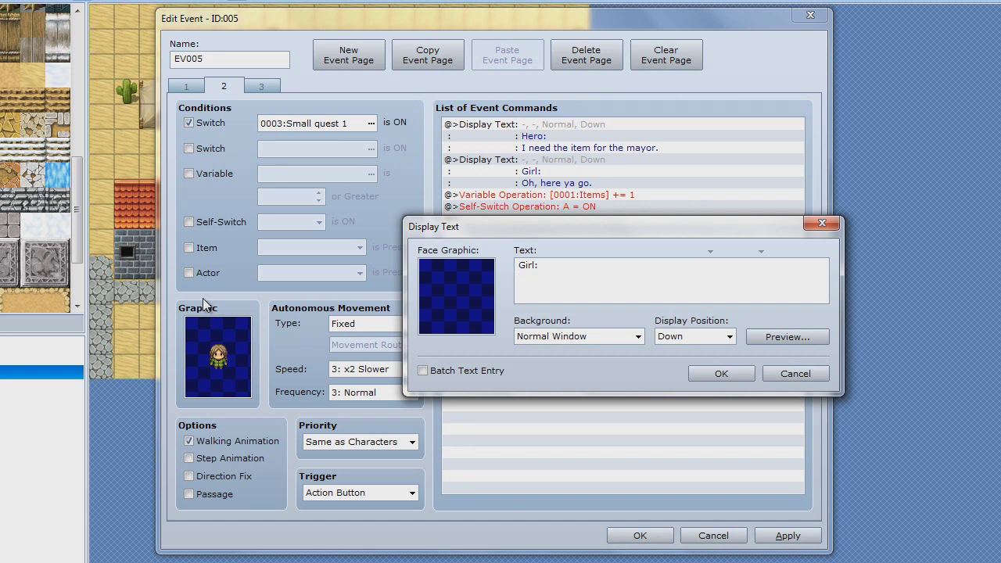
pyautogui.write('Right.')
pyautogui.click(720, 374)
# Step: Change the third page's graphic to the nun from People2
pyautogui.click(186, 86)
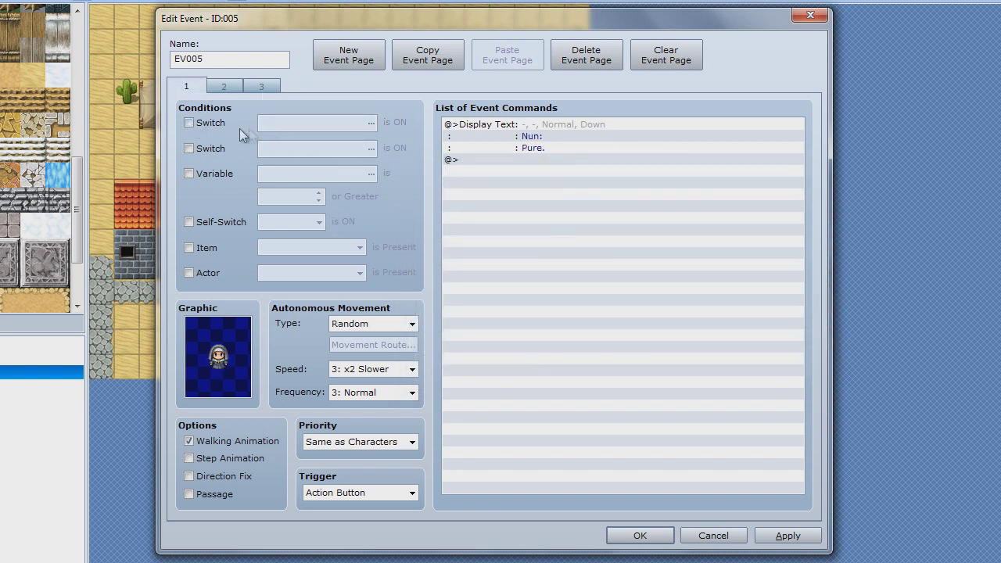
pyautogui.click(261, 86)
pyautogui.doubleClick(219, 356)
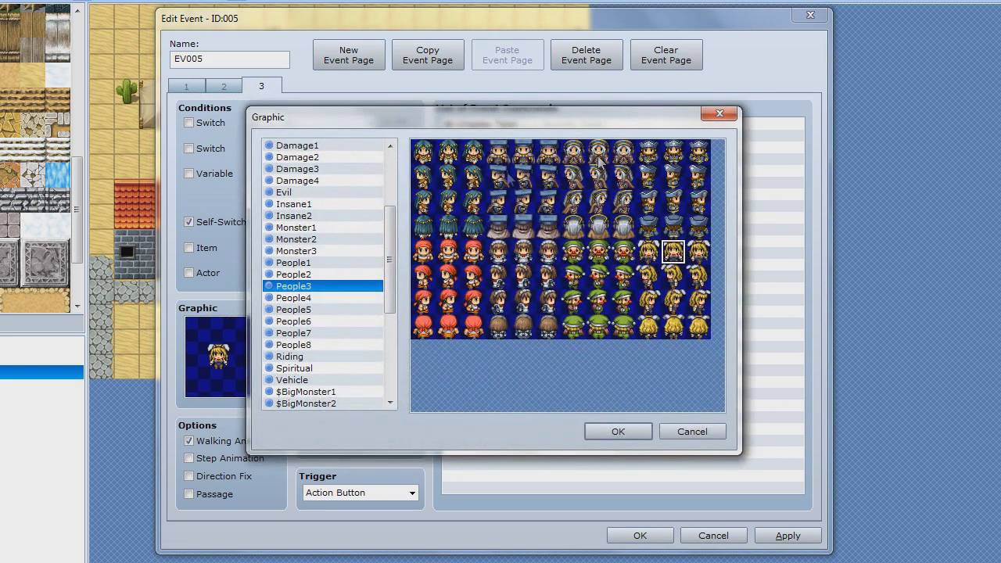
pyautogui.click(328, 262)
pyautogui.click(319, 274)
pyautogui.doubleClick(524, 151)
# Step: Rewrite the third page's text as "Woman:" followed by "The mayor asked me to hold onto that item randomly."
pyautogui.doubleClick(603, 123)
pyautogui.hotkey('ctrl', 'a')
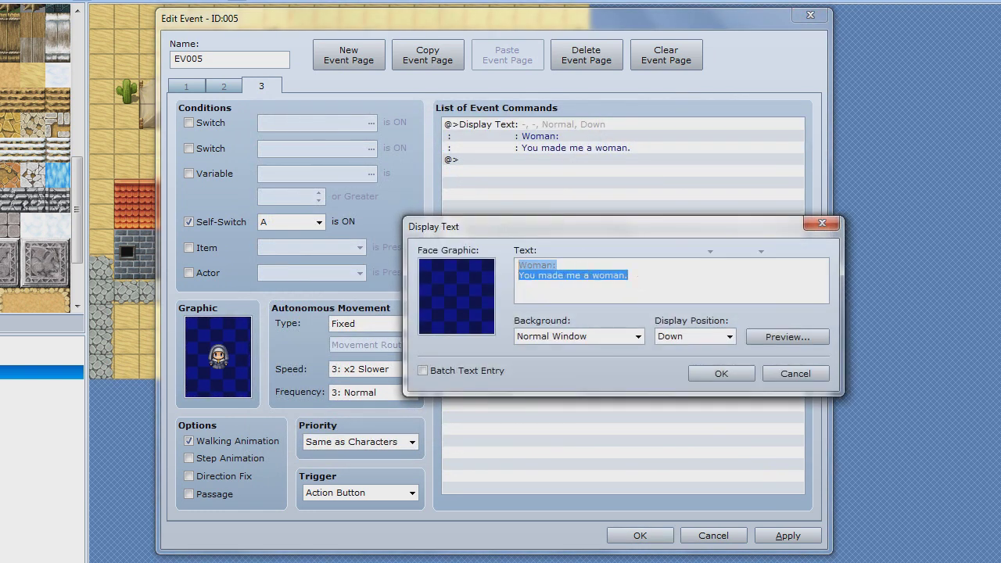
pyautogui.press('BackSpace')
pyautogui.write('WomA')
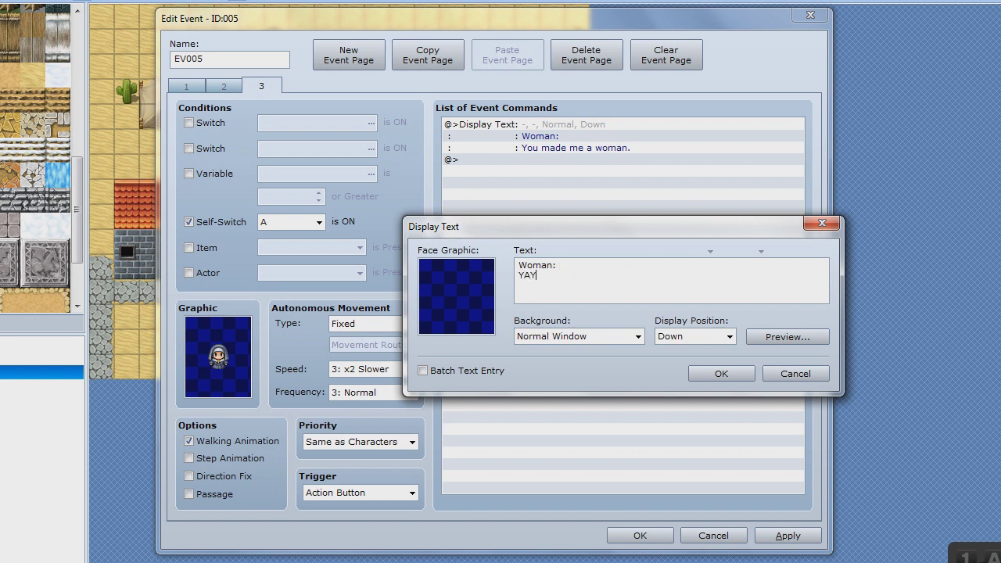
pyautogui.press('BackSpace')
pyautogui.press('BackSpace')
pyautogui.press('BackSpace')
pyautogui.press('BackSpace')
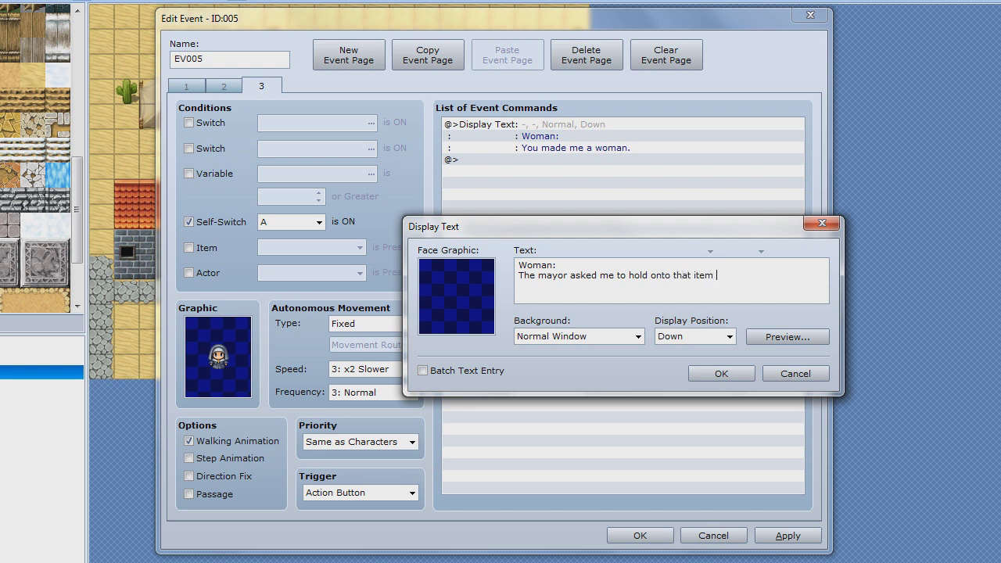
pyautogui.write('andomly.')
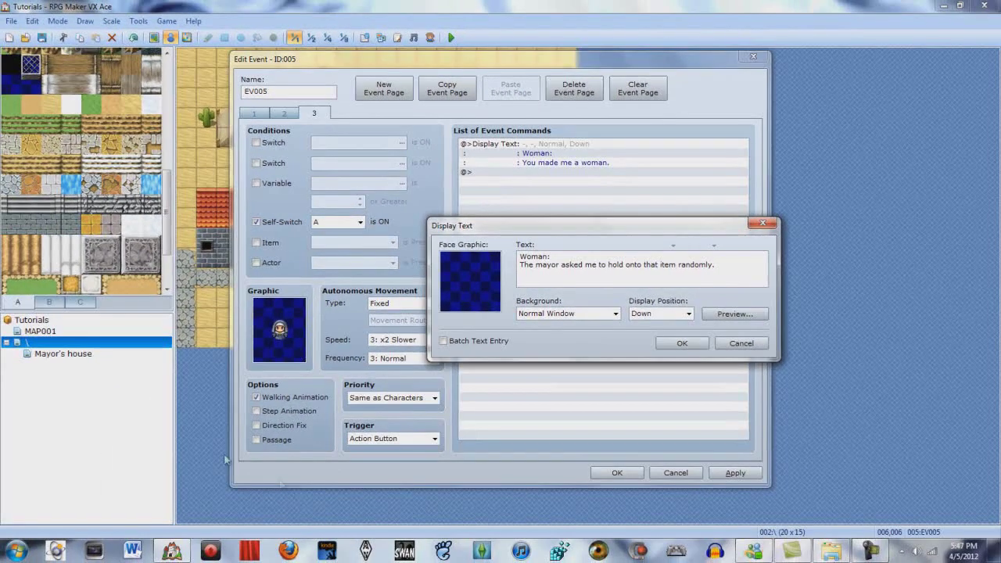
# Step: Preview the message, accept the text, and apply and close the nun event
pyautogui.click(734, 314)
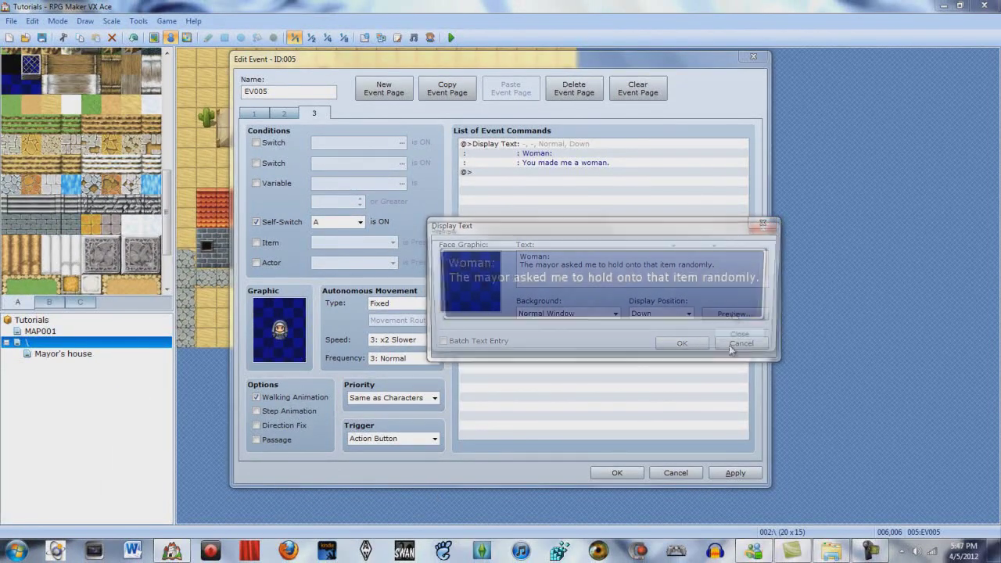
pyautogui.click(749, 342)
pyautogui.click(702, 350)
pyautogui.click(727, 472)
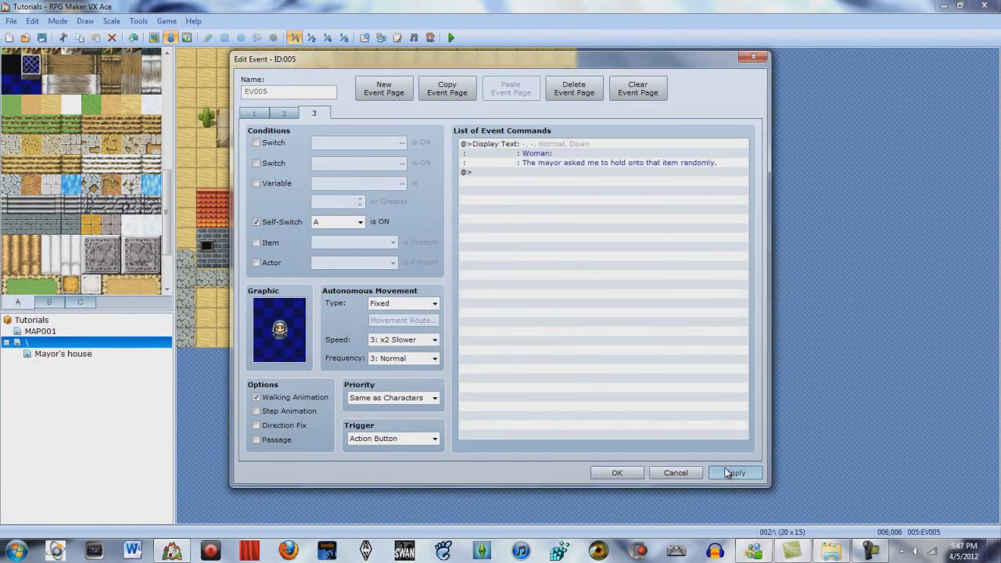
pyautogui.click(603, 472)
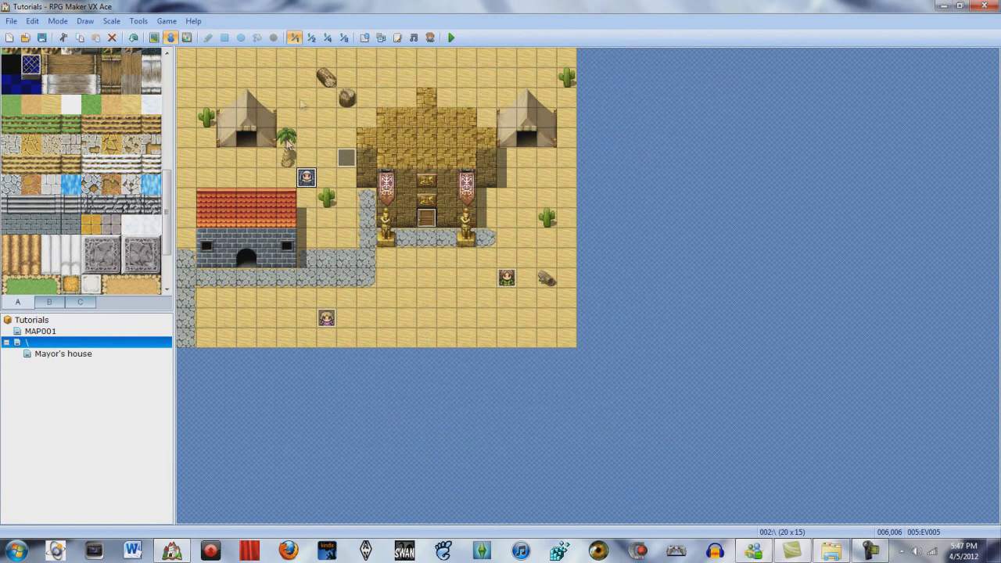
pyautogui.click(452, 37)
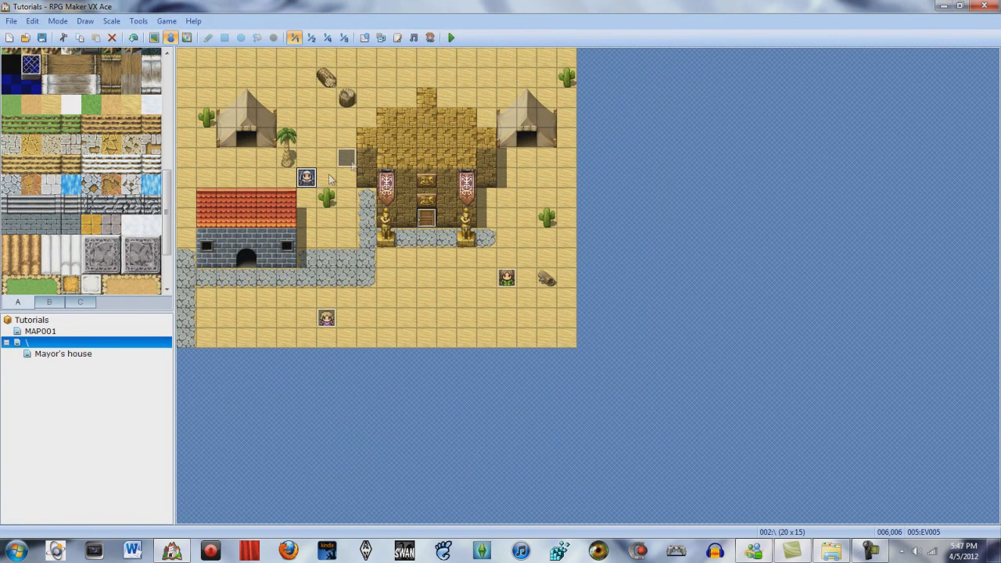
# Step: Open the mayor's event on the Mayor's house map and show its second page
pyautogui.click(62, 354)
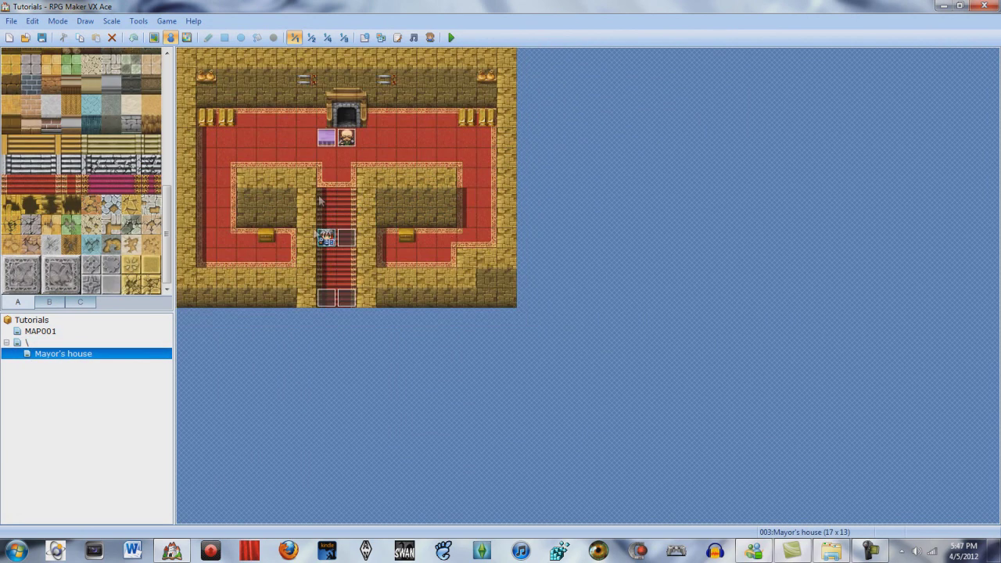
pyautogui.doubleClick(341, 145)
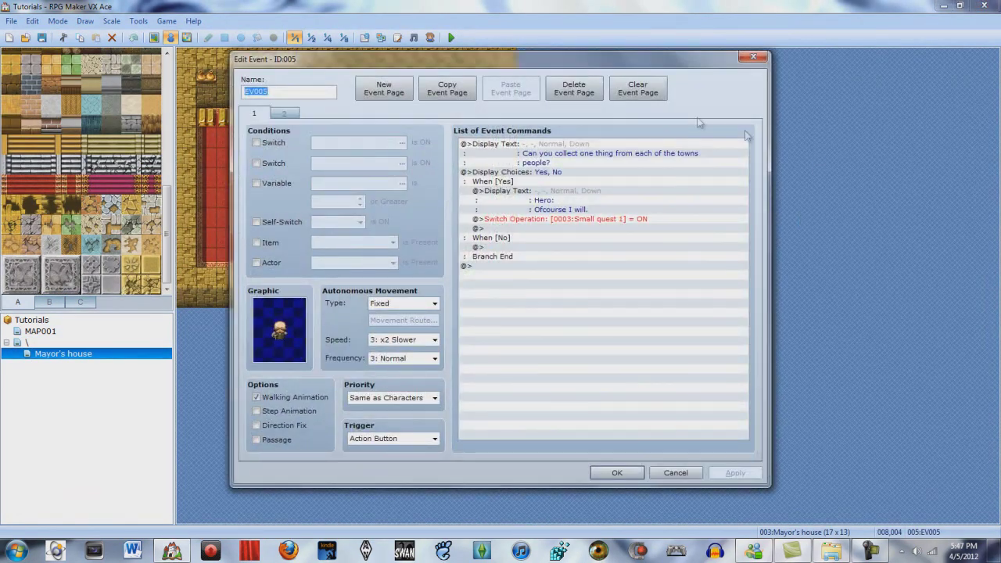
pyautogui.click(284, 113)
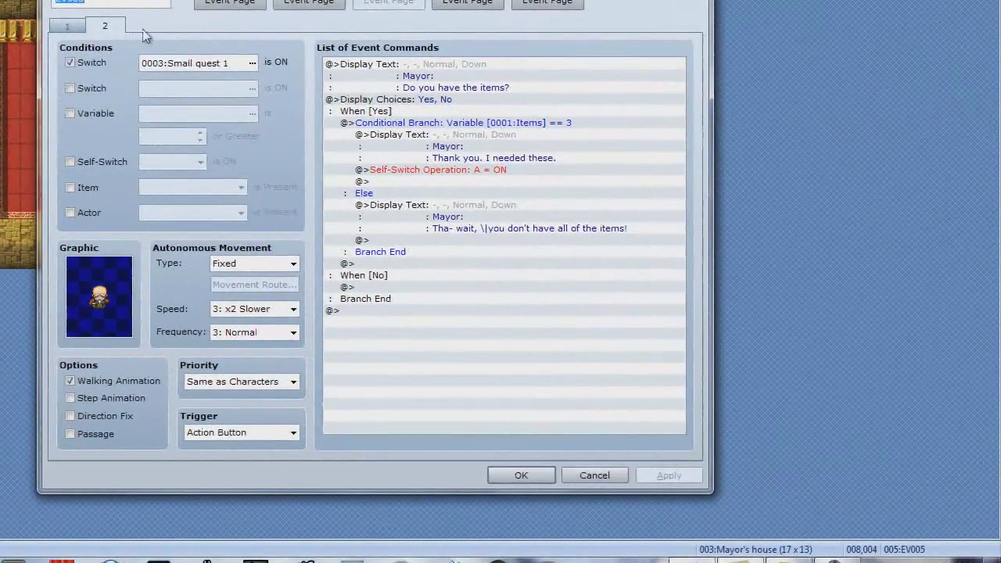
# Step: Add a third page to the mayor's event, conditioned on Self-Switch A, with the bald old man graphic from People1
pyautogui.click(230, 2)
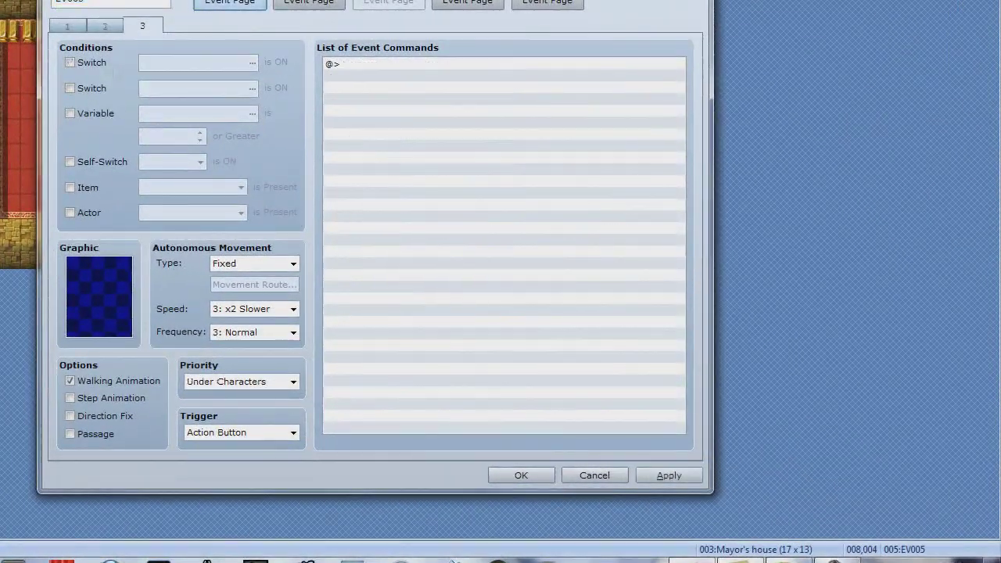
pyautogui.click(92, 163)
pyautogui.doubleClick(118, 296)
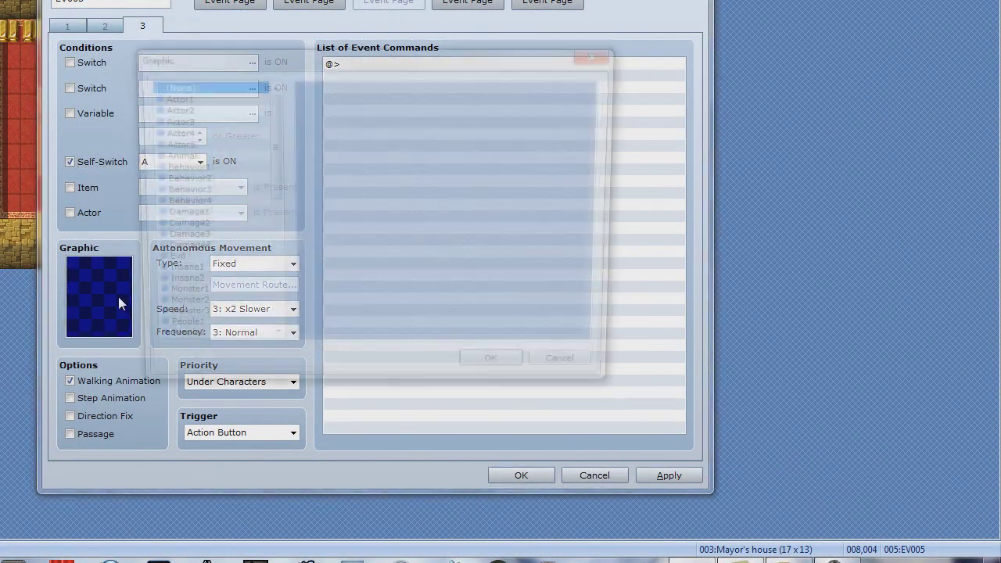
pyautogui.click(184, 344)
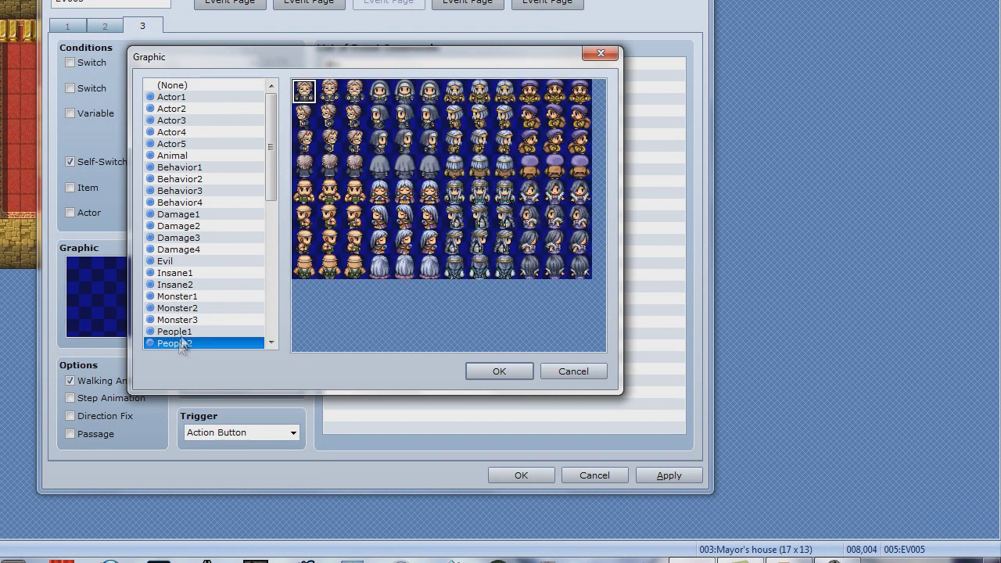
pyautogui.press('Up')
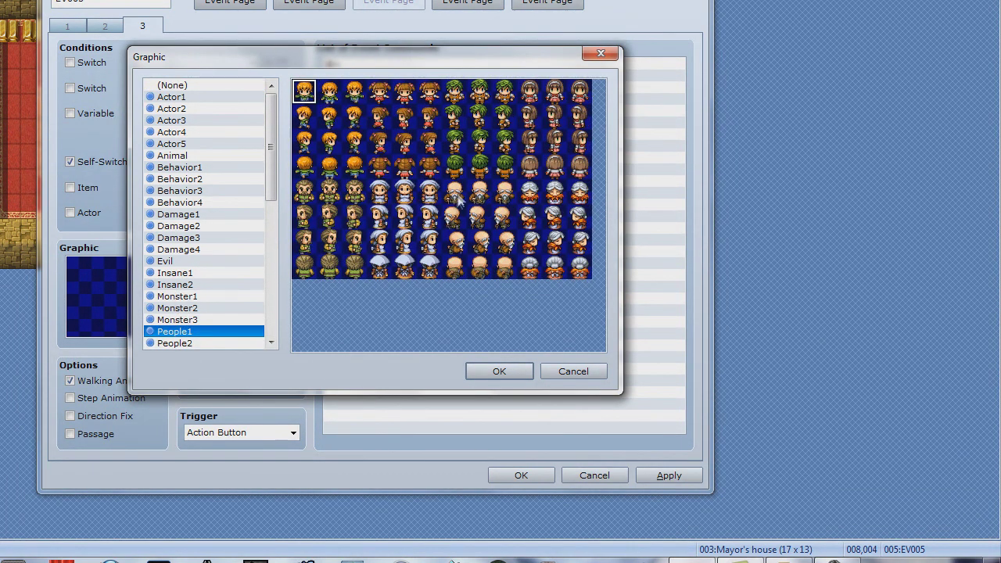
pyautogui.doubleClick(481, 198)
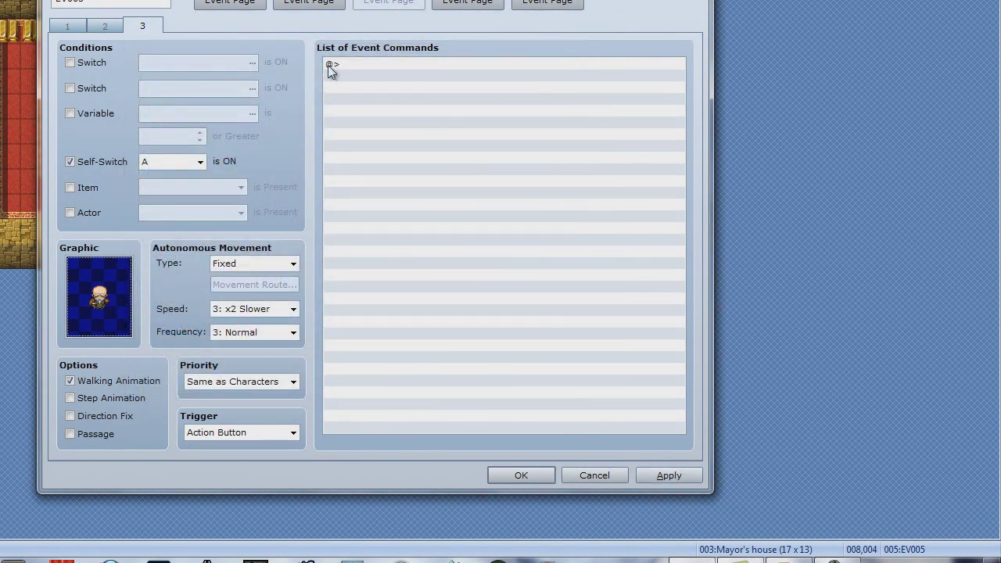
# Step: Display the text "Thank you kind sir." on the third page, and apply and close the mayor's event
pyautogui.doubleClick(327, 65)
pyautogui.click(445, 80)
pyautogui.write('Tg')
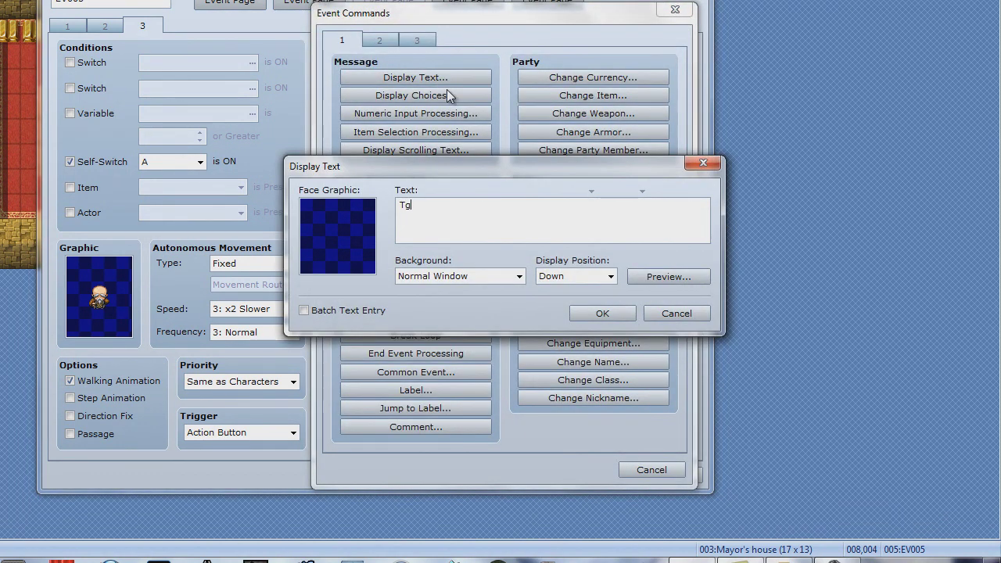
pyautogui.press('BackSpace')
pyautogui.write('hank you kind sir.')
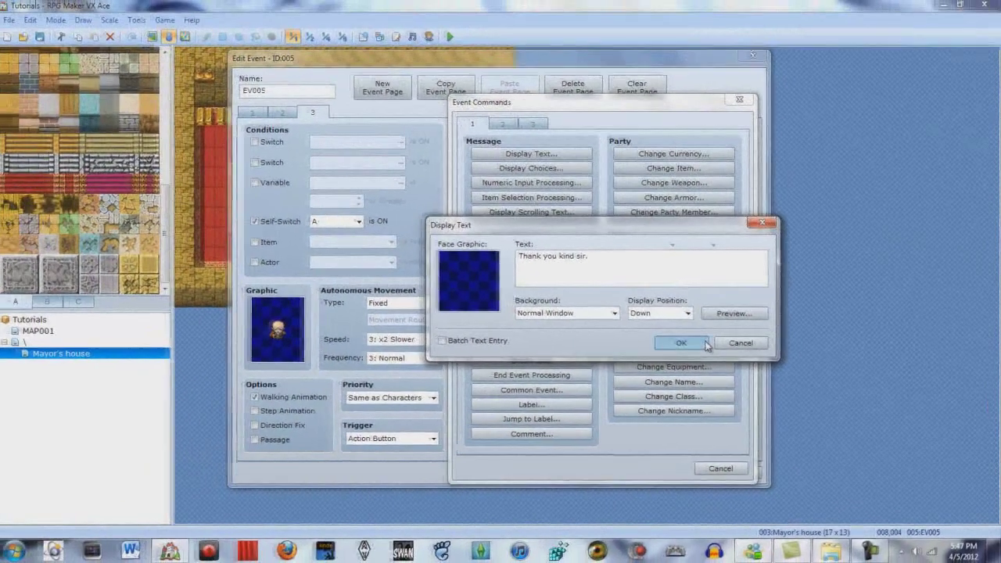
pyautogui.click(624, 314)
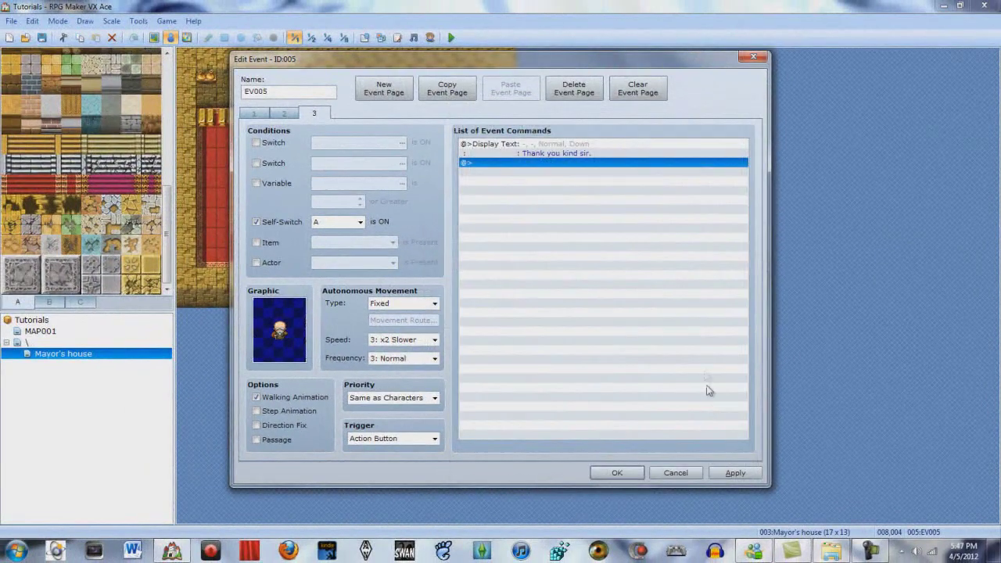
pyautogui.click(727, 471)
pyautogui.click(618, 473)
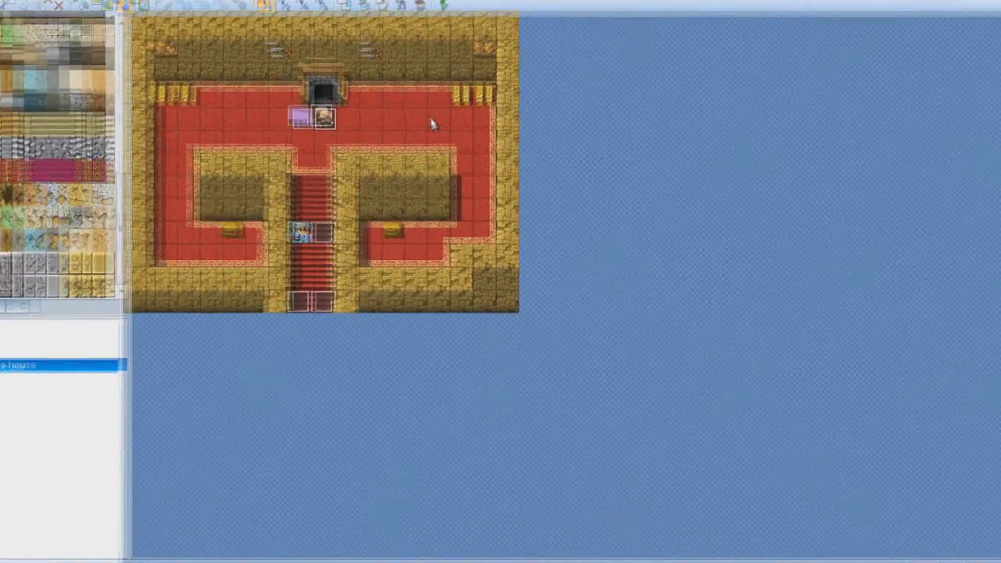
# Step: Try a conditional branch on item 012:Guard Up being present in a new event on the Mayor's house map
pyautogui.doubleClick(439, 136)
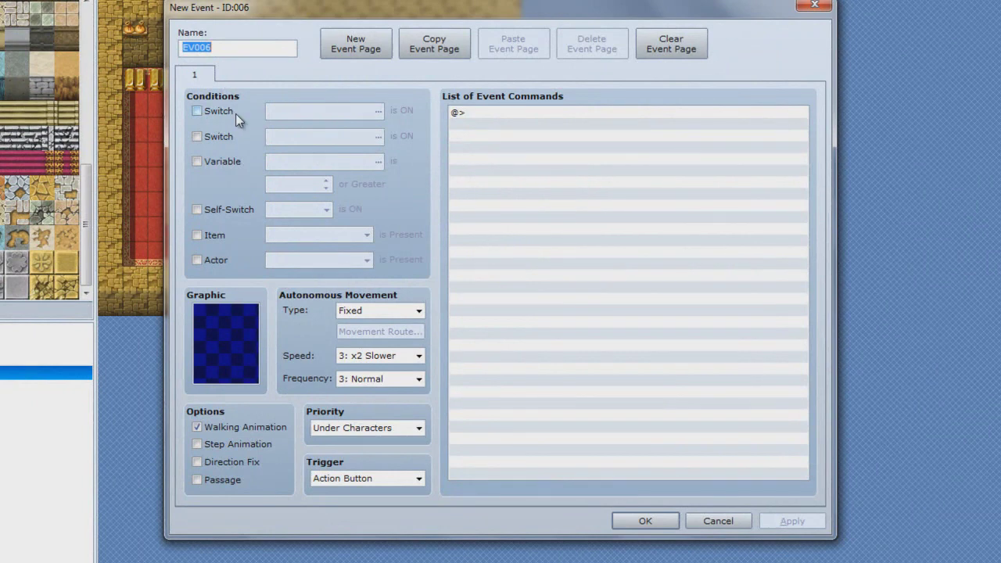
pyautogui.doubleClick(544, 112)
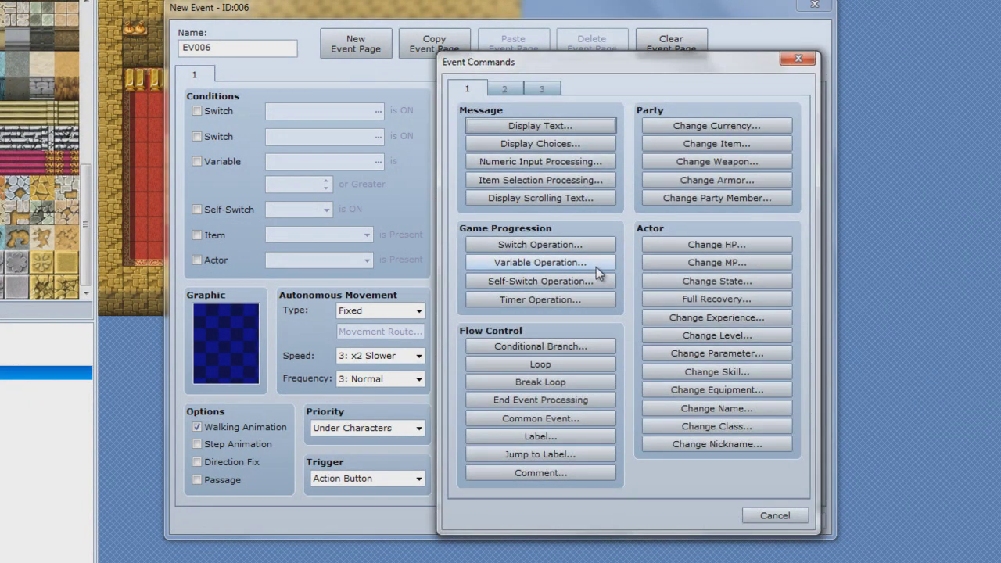
pyautogui.click(575, 347)
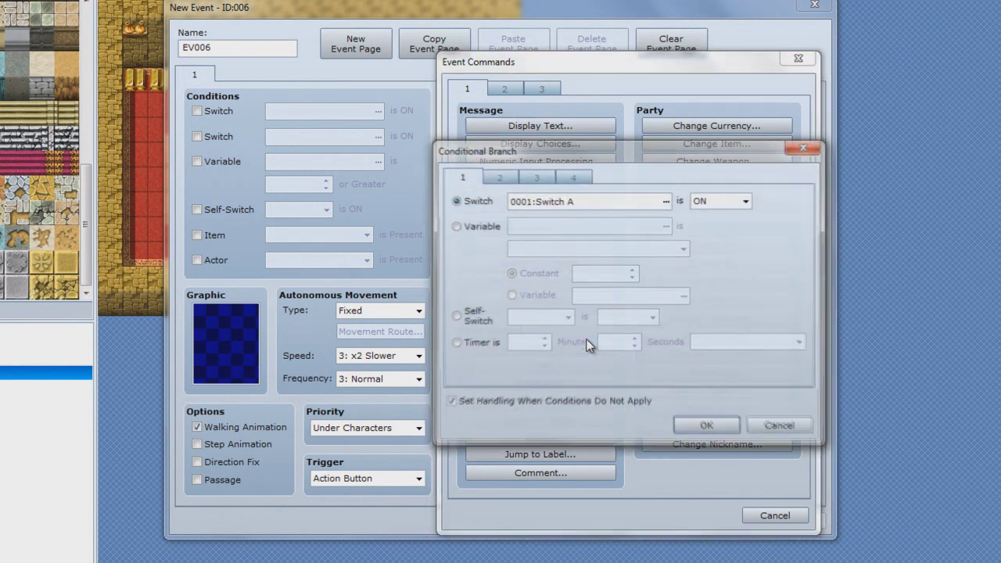
pyautogui.click(502, 179)
pyautogui.click(549, 177)
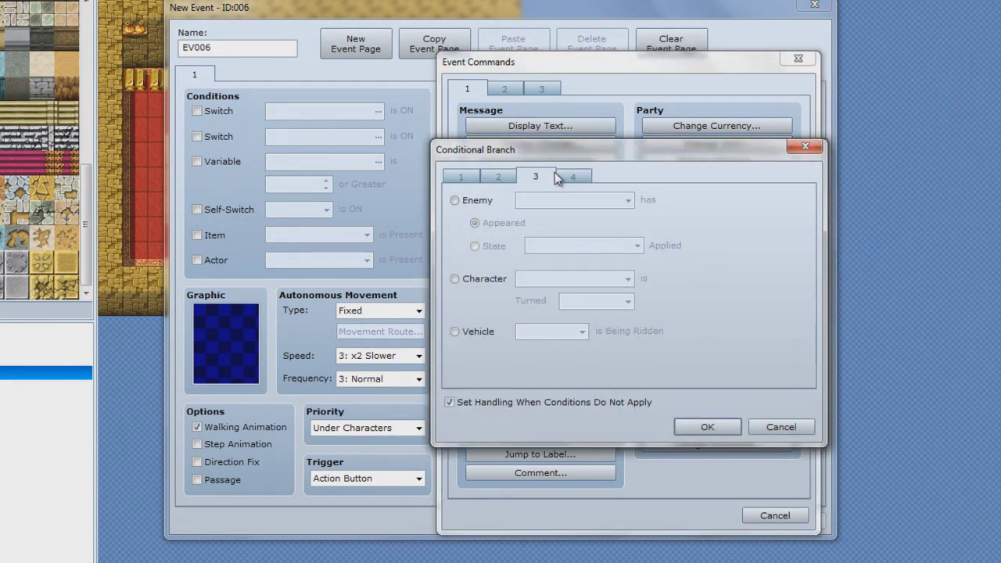
pyautogui.click(569, 177)
pyautogui.click(455, 225)
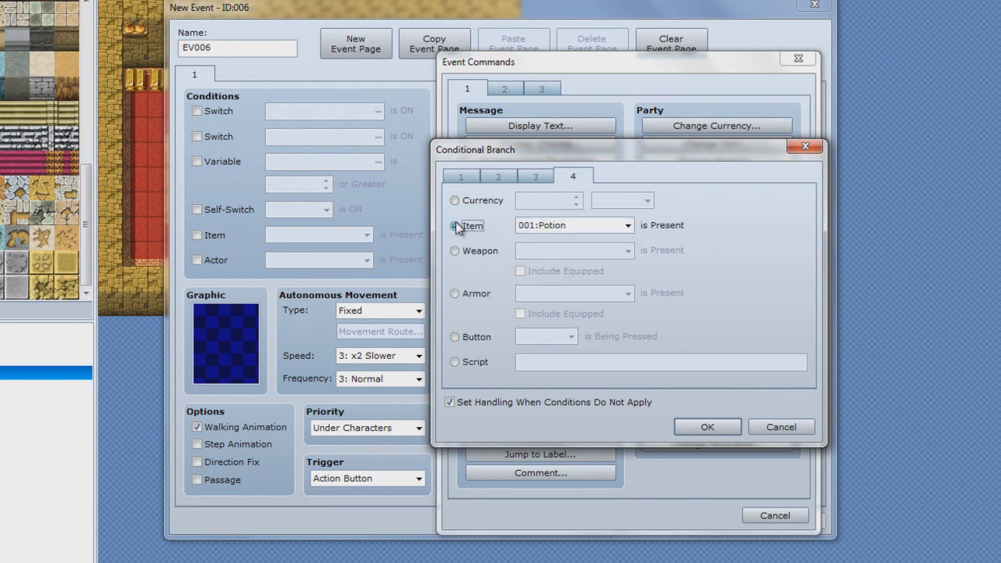
pyautogui.click(596, 226)
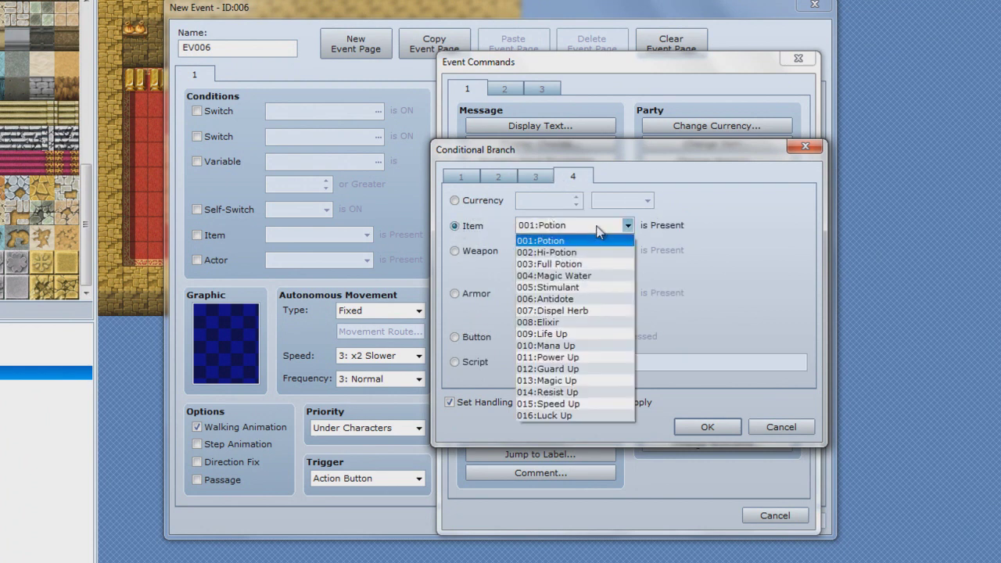
pyautogui.click(596, 369)
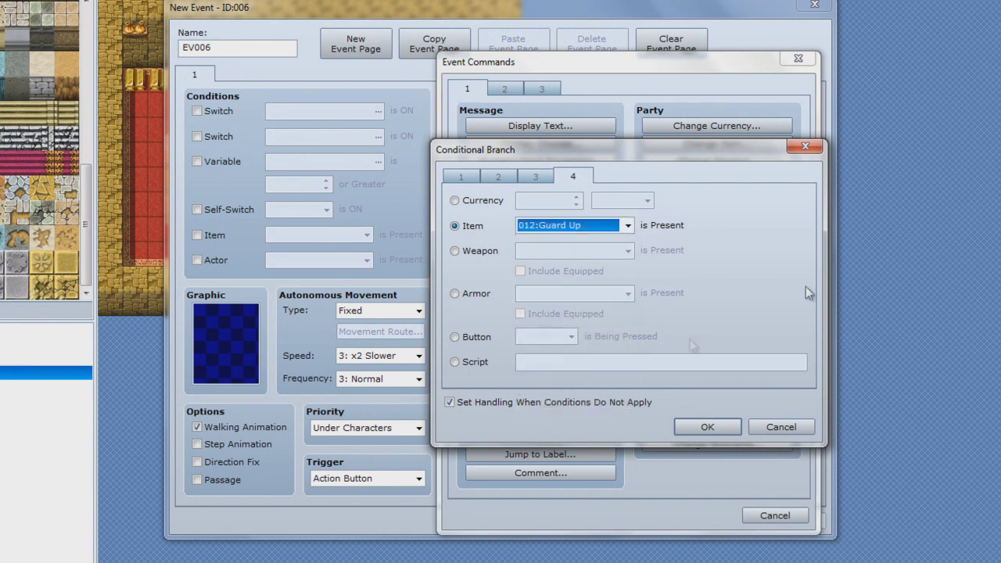
pyautogui.click(764, 433)
pyautogui.click(759, 513)
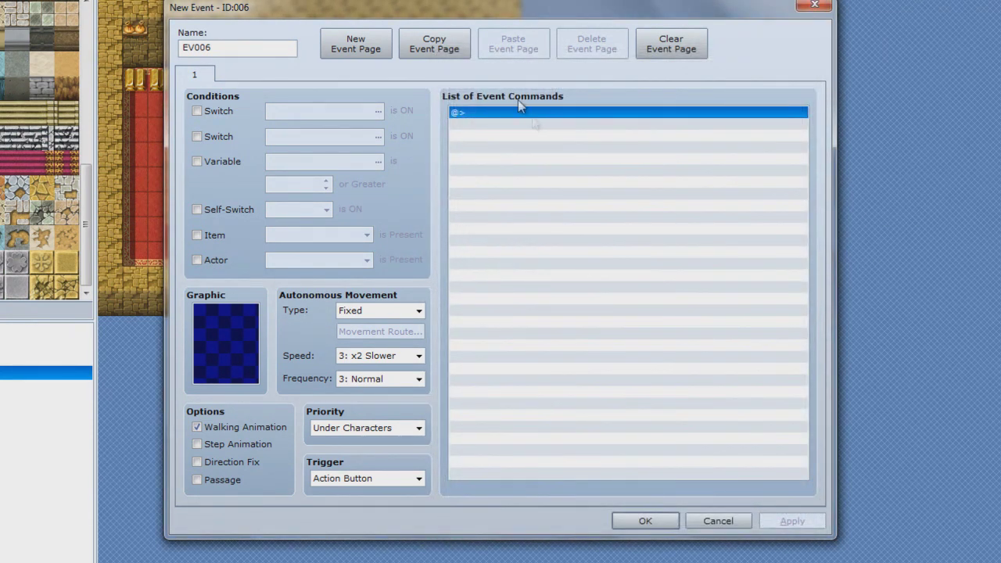
# Step: Add a conditional branch to the new event that checks whether item 001:Potion is present
pyautogui.doubleClick(518, 120)
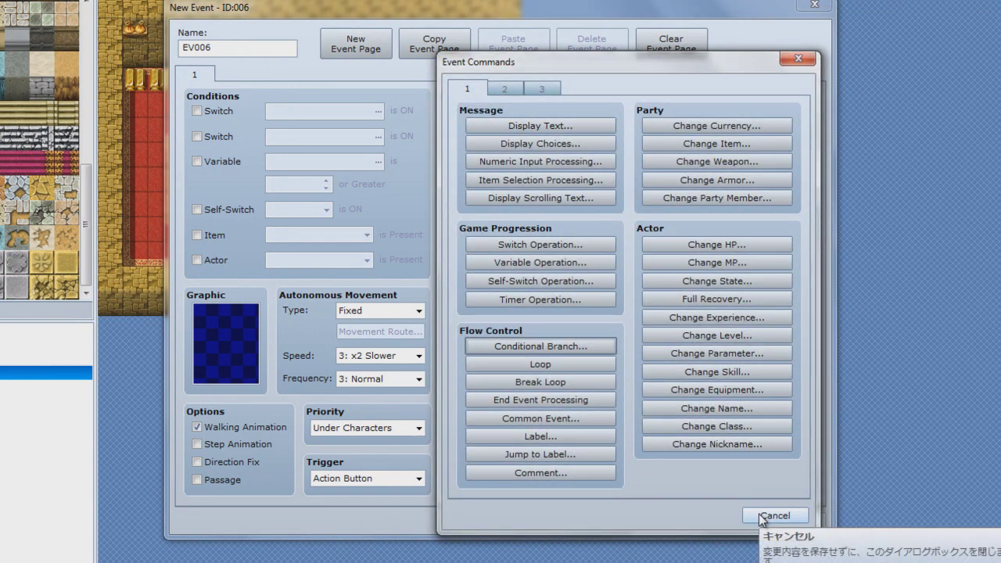
pyautogui.click(554, 346)
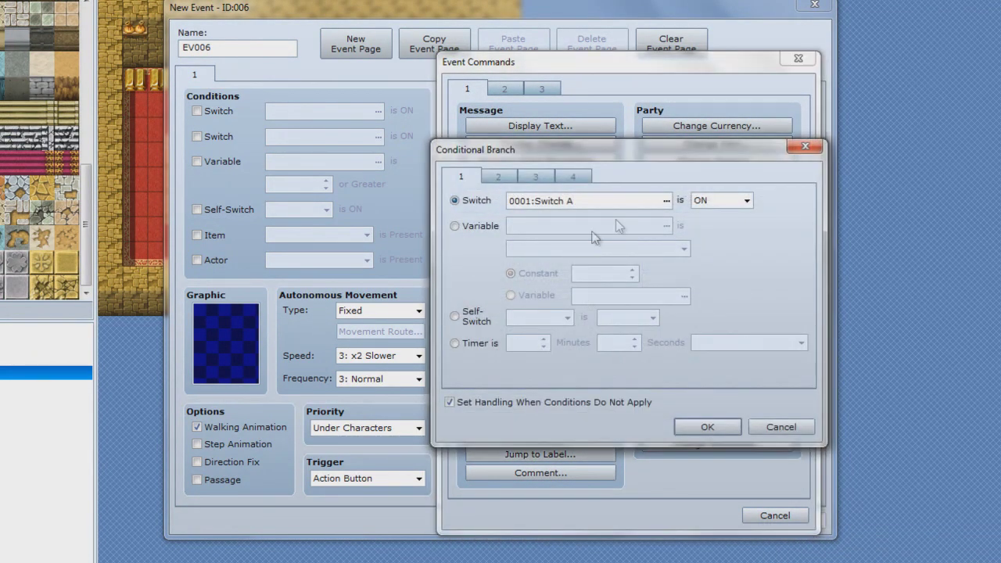
pyautogui.click(536, 176)
pyautogui.click(563, 178)
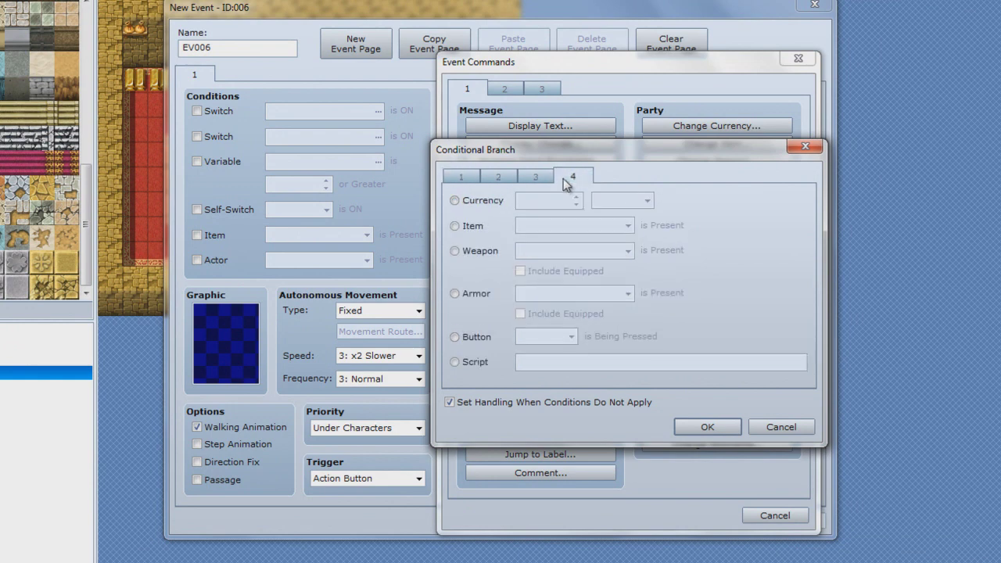
pyautogui.click(455, 225)
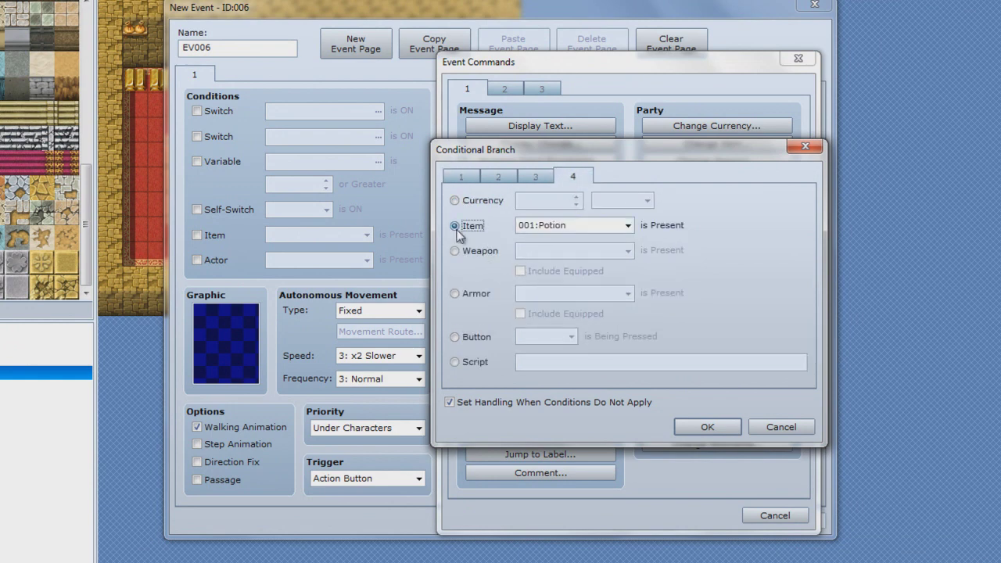
pyautogui.click(701, 423)
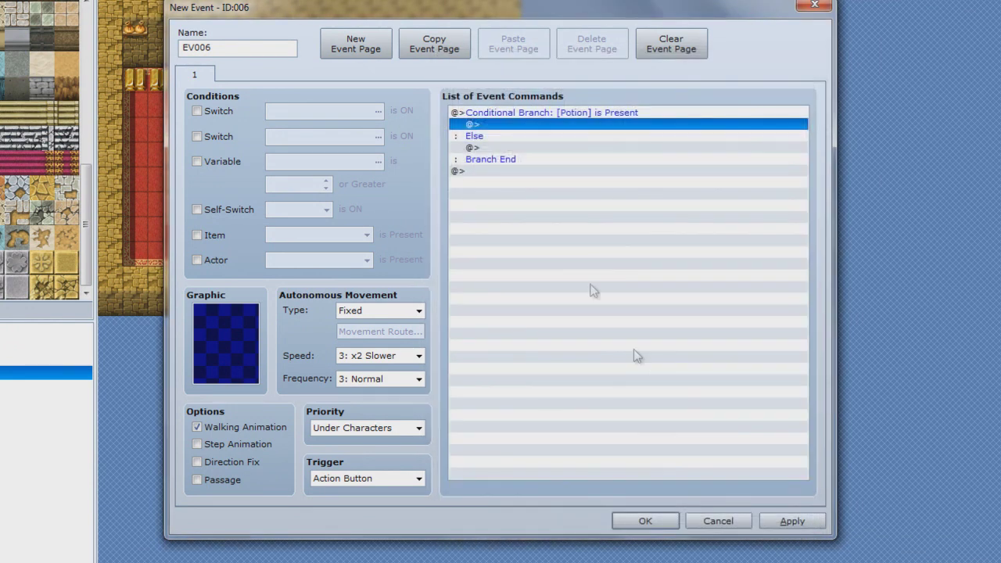
# Step: Delete the Potion conditional branch from the new event's command list
pyautogui.click(506, 113)
pyautogui.click(501, 129)
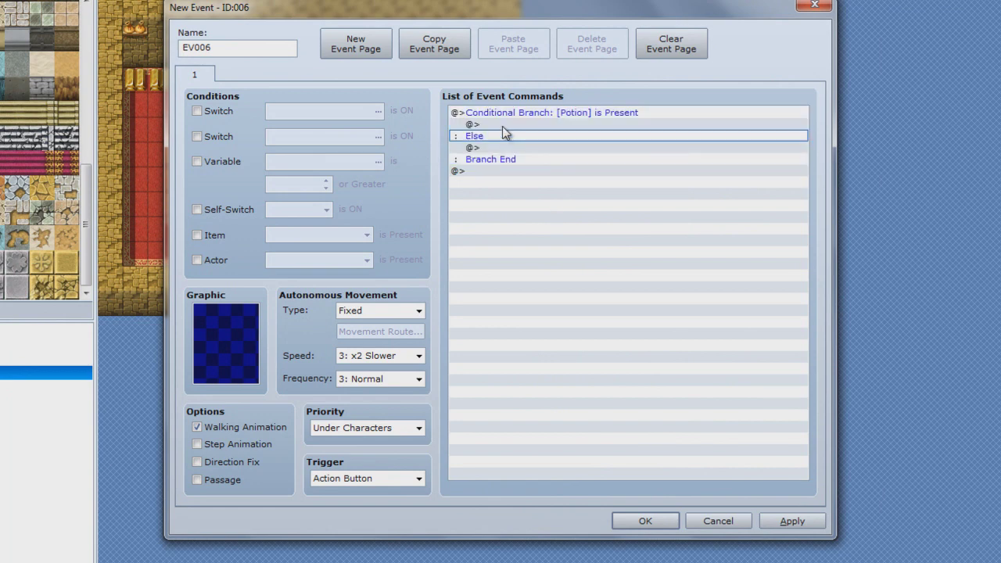
pyautogui.doubleClick(502, 126)
pyautogui.click(772, 518)
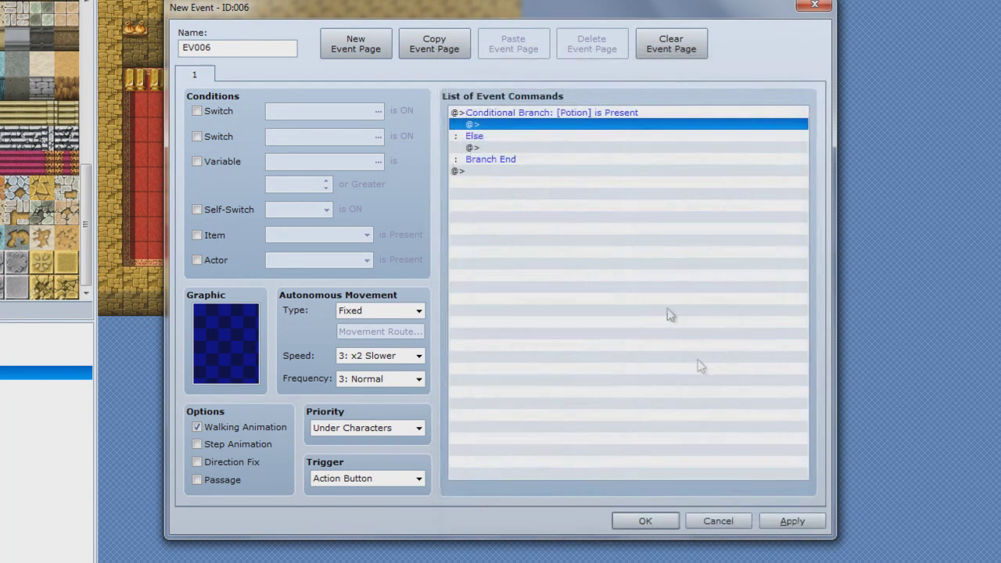
pyautogui.click(522, 112)
pyautogui.press('Delete')
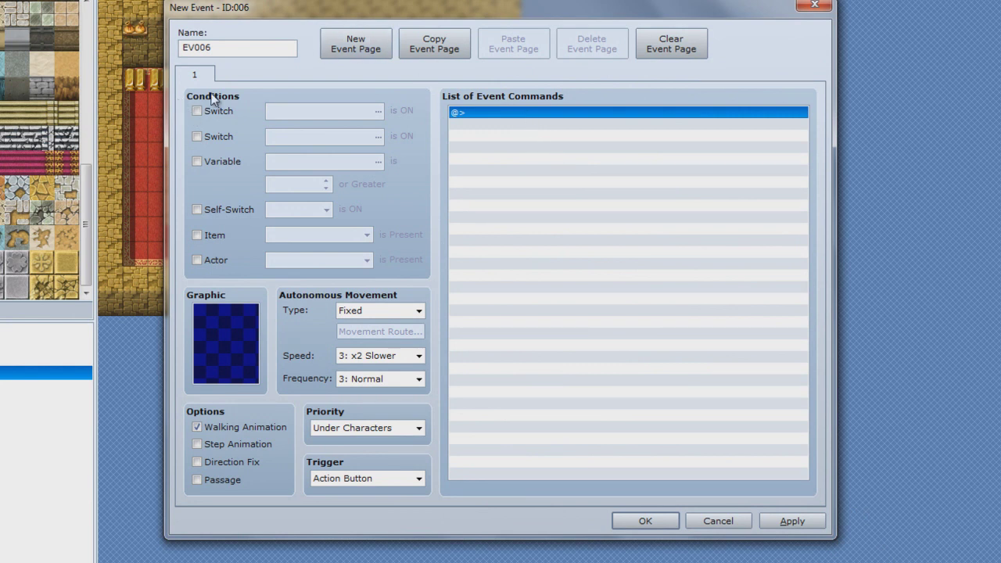
# Step: Discard the new event without adding any commands
pyautogui.moveTo(236, 91)
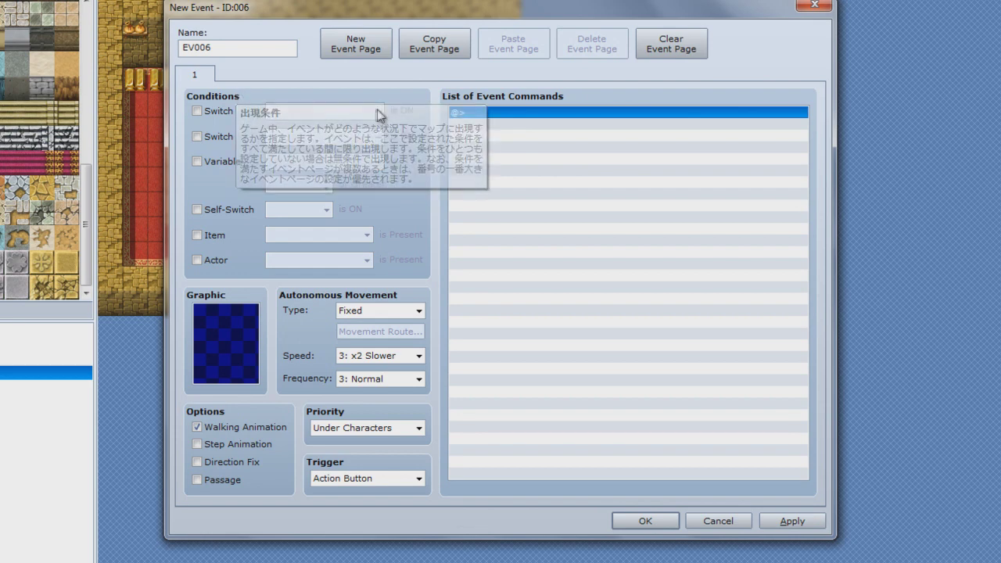
pyautogui.doubleClick(506, 111)
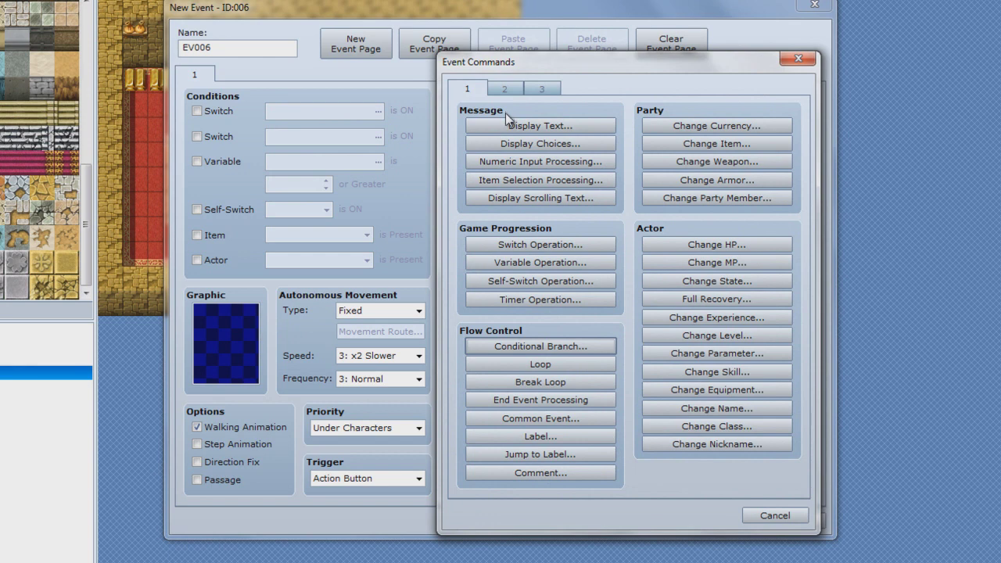
pyautogui.click(798, 59)
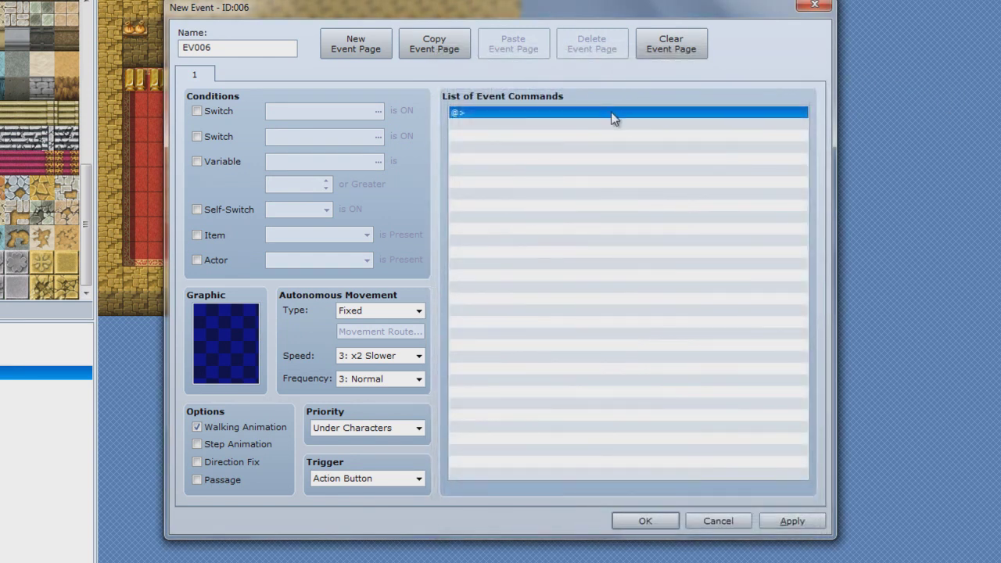
pyautogui.doubleClick(613, 113)
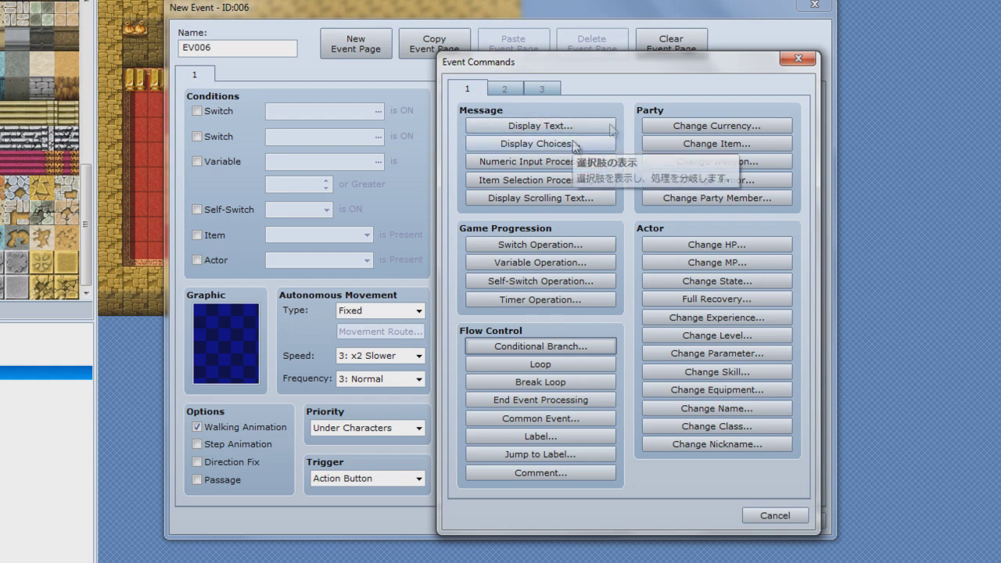
pyautogui.click(798, 58)
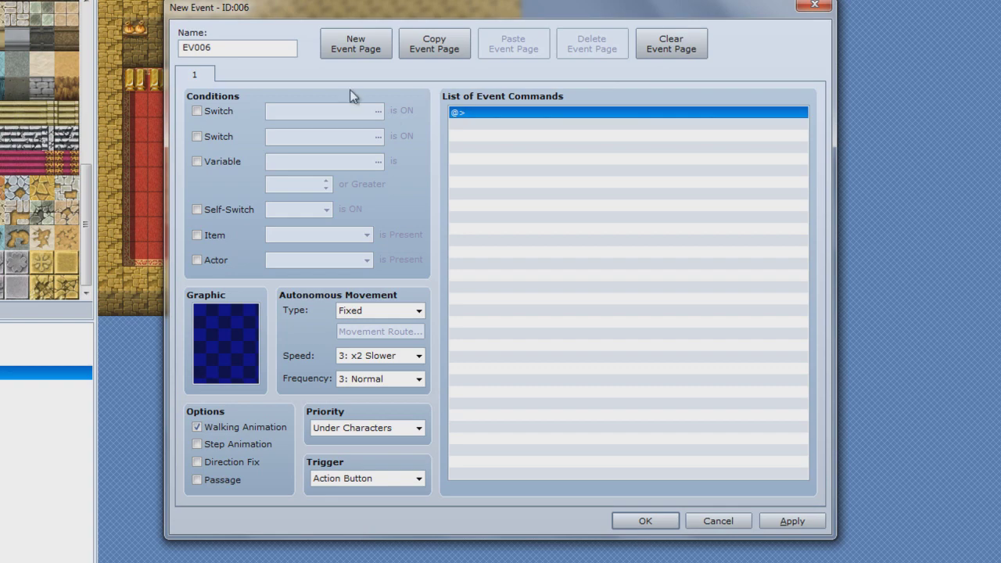
pyautogui.click(814, 5)
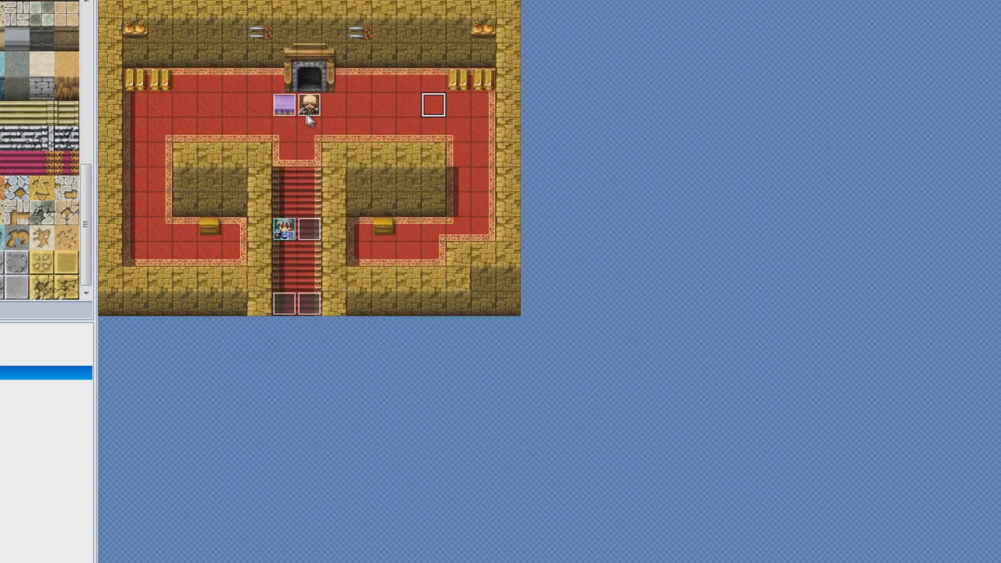
# Step: Reopen the mayor's event and review its third and second pages
pyautogui.doubleClick(310, 108)
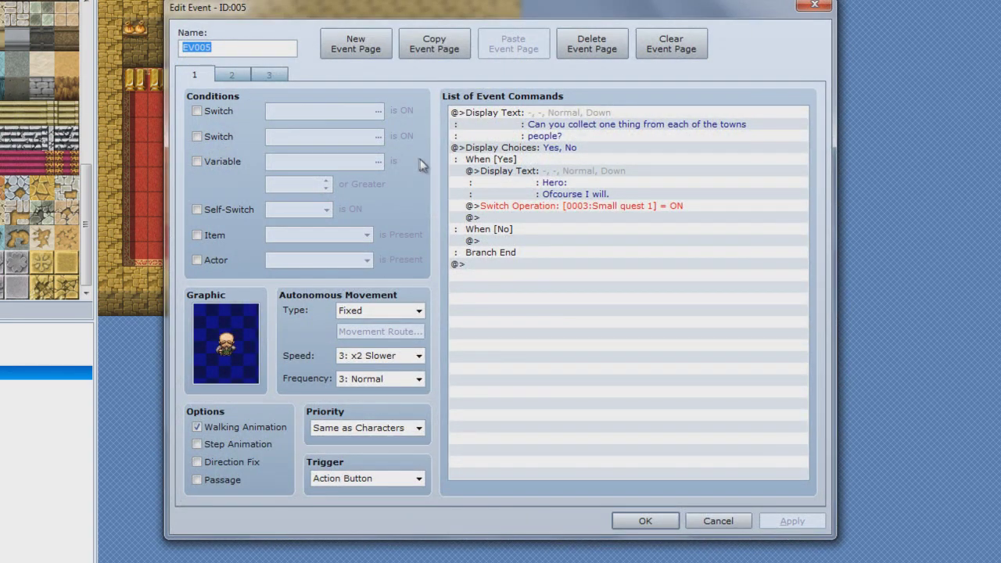
pyautogui.click(273, 74)
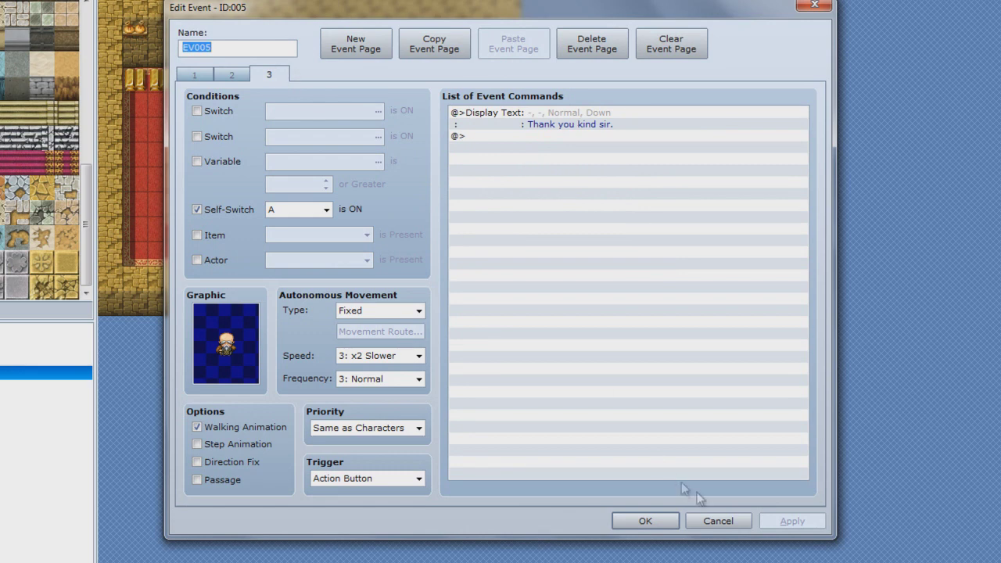
pyautogui.click(241, 75)
pyautogui.click(597, 228)
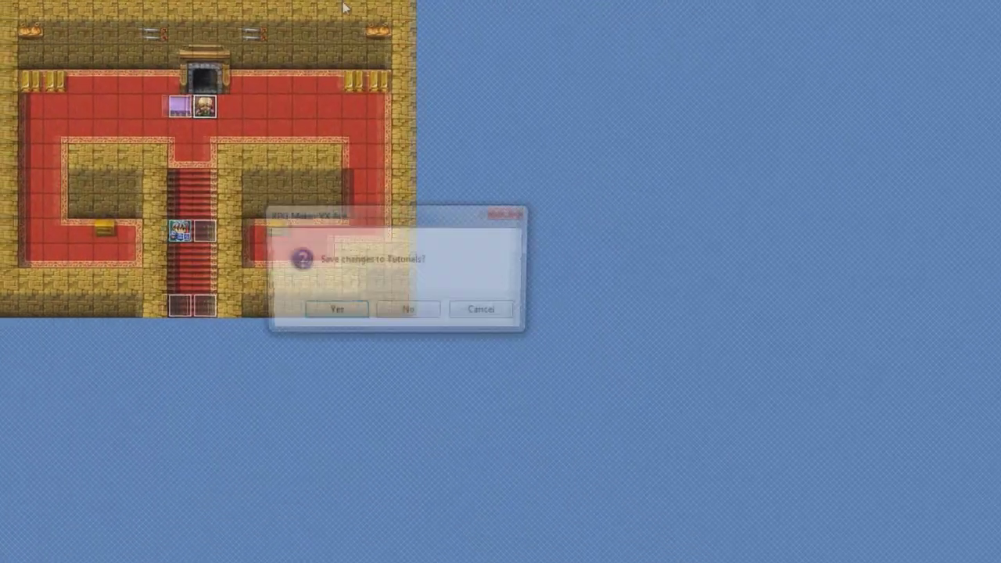
# Step: Save the changes to the Tutorials project and launch the playtest
pyautogui.click(438, 322)
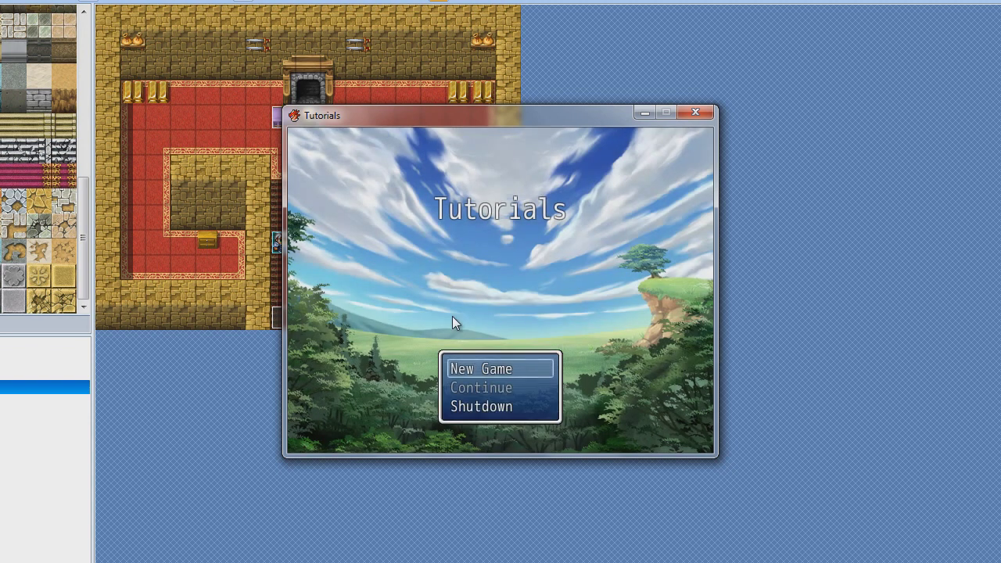
# Step: Start a new game, walk up to the mayor by the fireplace, and accept his item-collecting request through the whole conversation
pyautogui.press('Down')
pyautogui.press('Up')
pyautogui.press('Return')
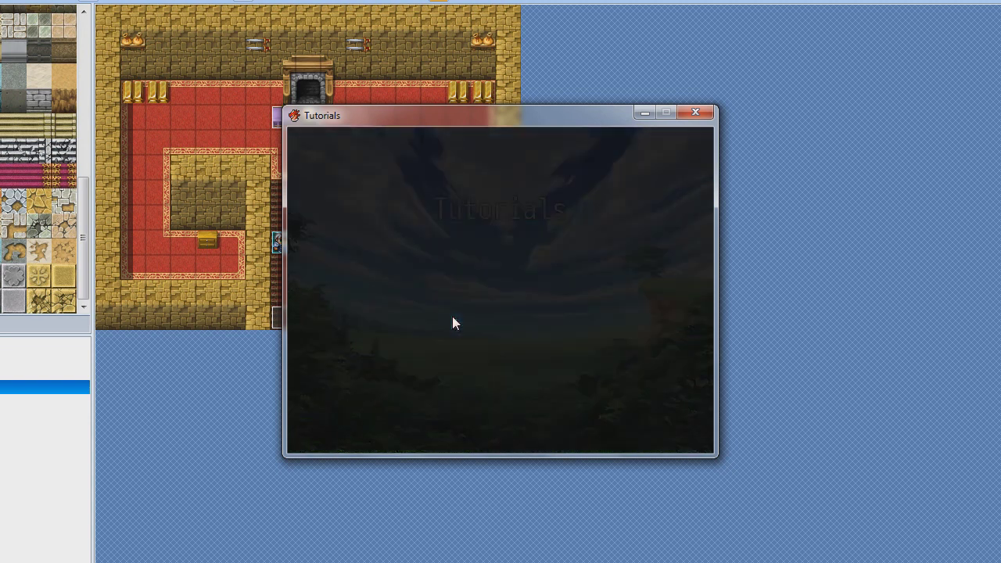
pyautogui.press('Right')
pyautogui.press('Up')
pyautogui.press('Up')
pyautogui.press('Up')
pyautogui.press('Up')
pyautogui.press('Return')
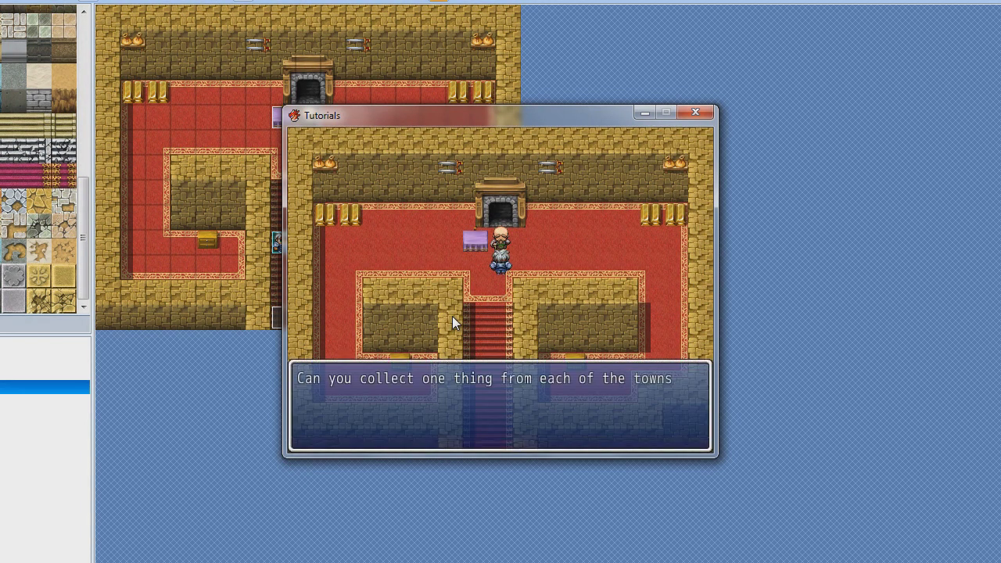
pyautogui.press('Return')
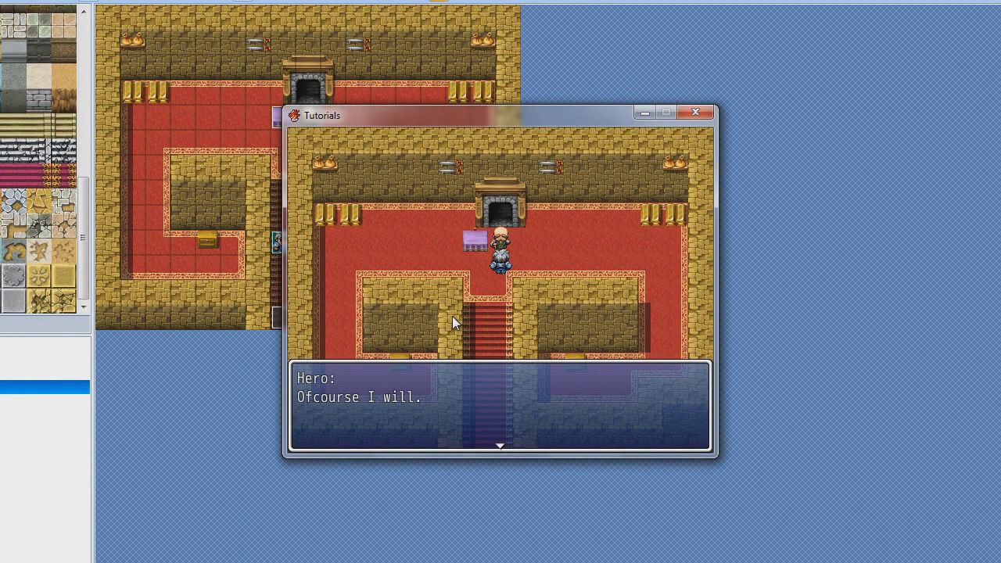
pyautogui.press('Return')
# Step: Walk the hero down the red staircase and leave the mayor's hall for the desert town
pyautogui.press('Down')
pyautogui.press('Down')
pyautogui.press('Down')
pyautogui.press('Down')
pyautogui.press('Down')
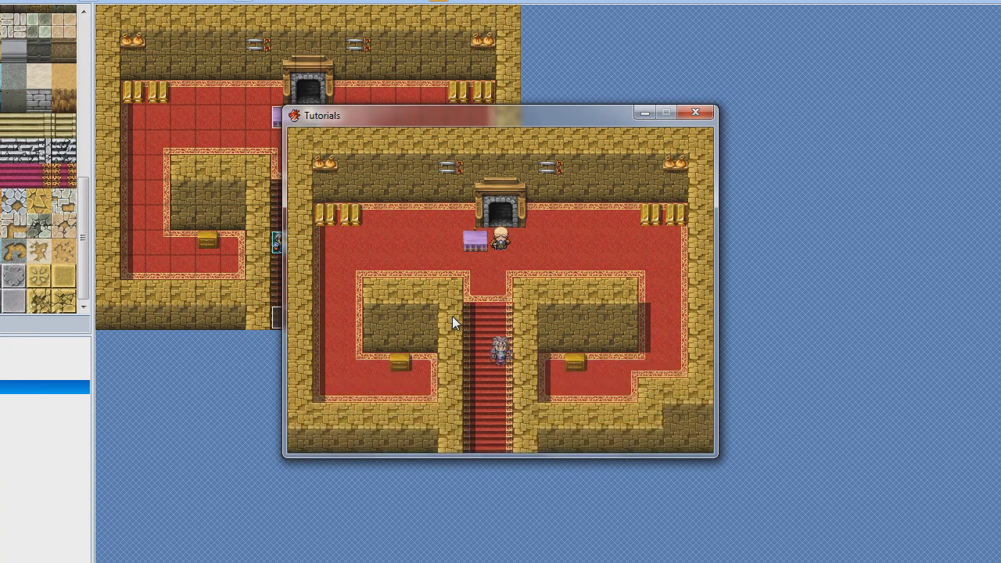
pyautogui.press('Down')
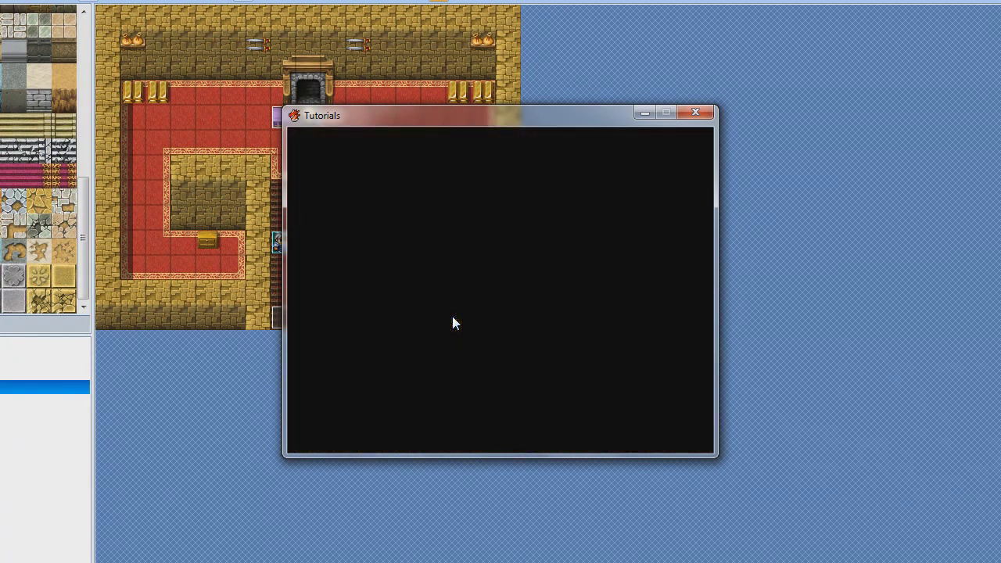
# Step: Walk to the green-dressed girl southeast of the large stone building and get the mayor's item from her
pyautogui.press('Left')
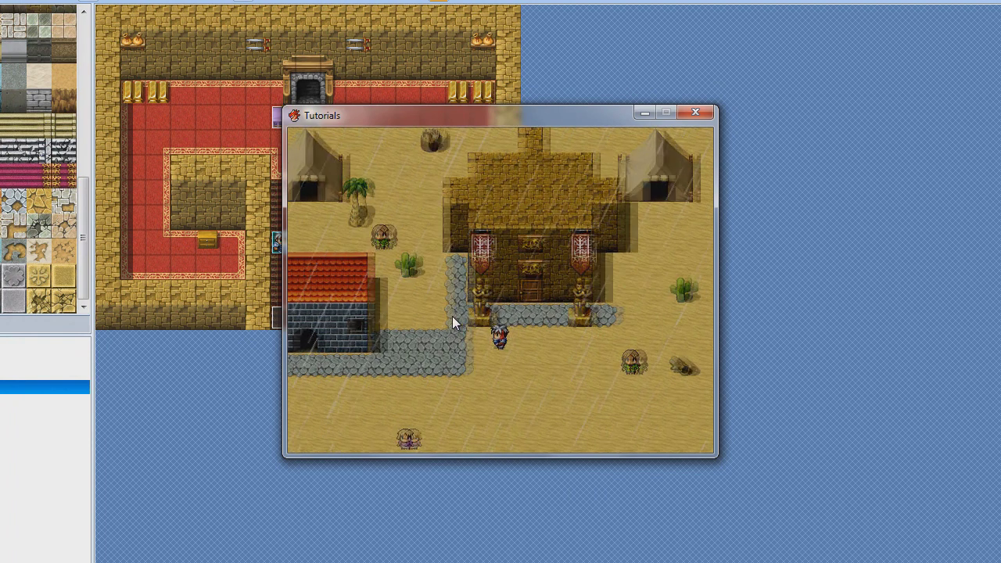
pyautogui.press('Right')
pyautogui.press('Down')
pyautogui.press('Right')
pyautogui.press('Right')
pyautogui.press('Right')
pyautogui.press('Right')
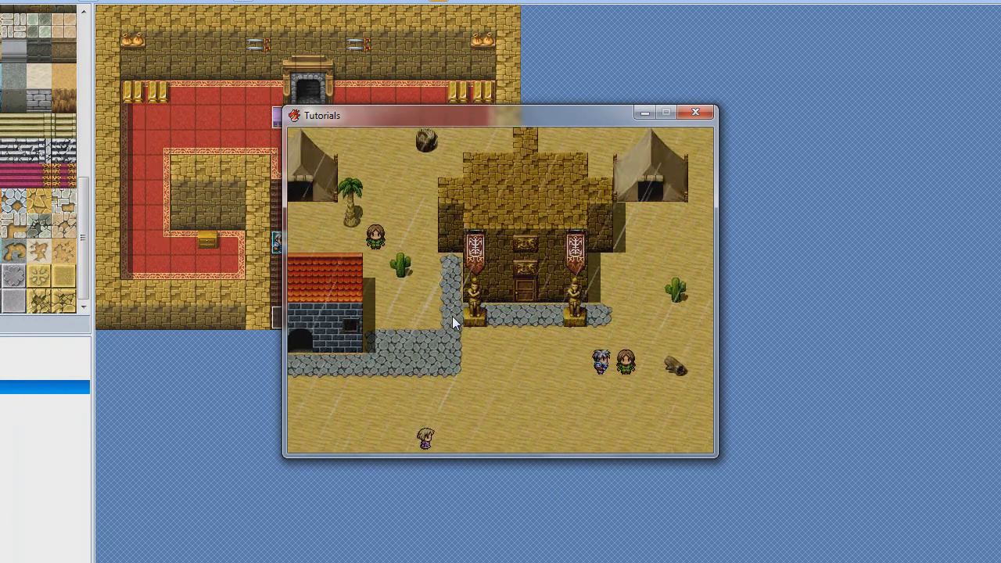
pyautogui.press('Return')
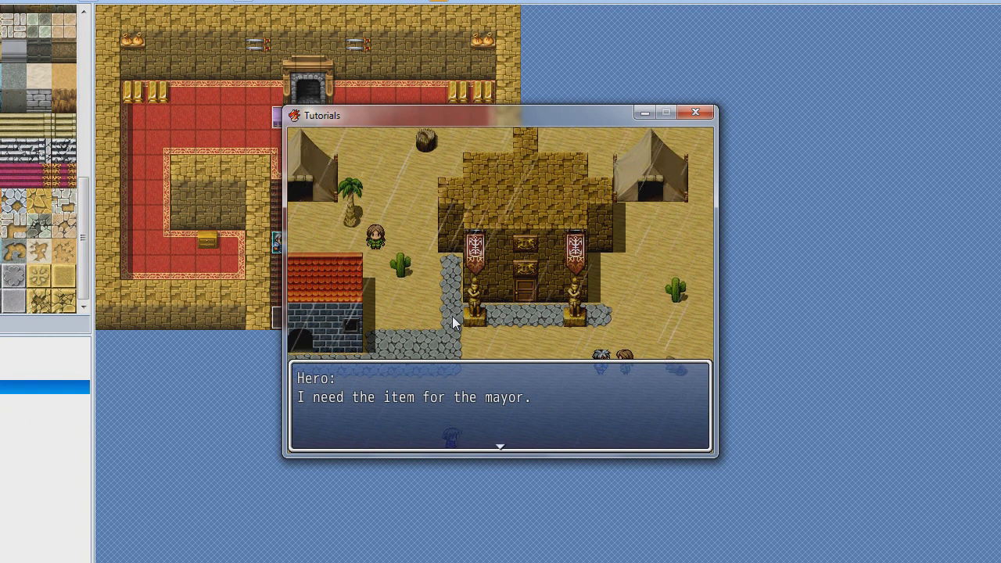
pyautogui.press('Return')
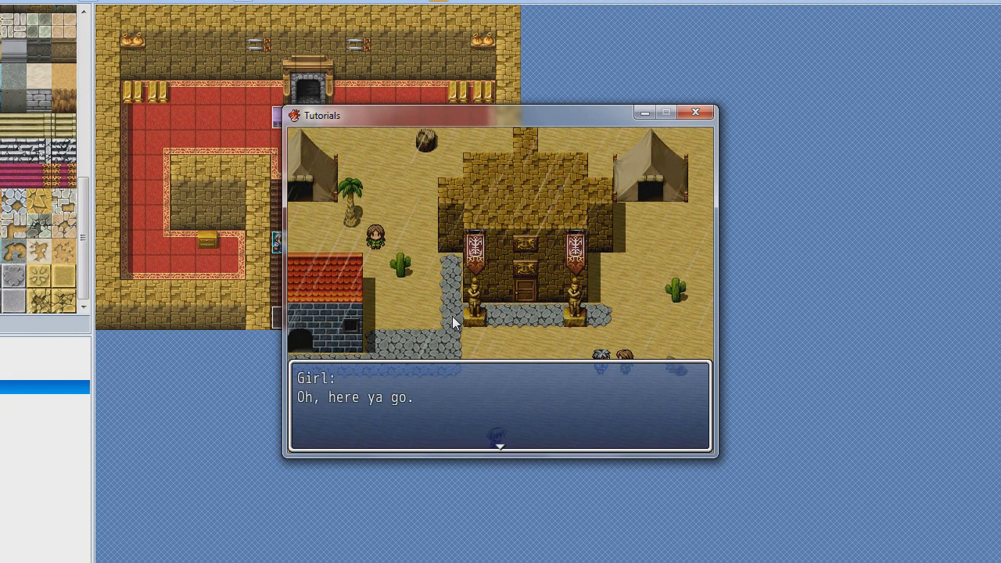
pyautogui.press('Return')
# Step: Walk south to the wandering blonde villager and go through her dialogue
pyautogui.press('Left')
pyautogui.press('Left')
pyautogui.press('Down')
pyautogui.press('Down')
pyautogui.press('Down')
pyautogui.press('Left')
pyautogui.press('Return')
pyautogui.press('Return')
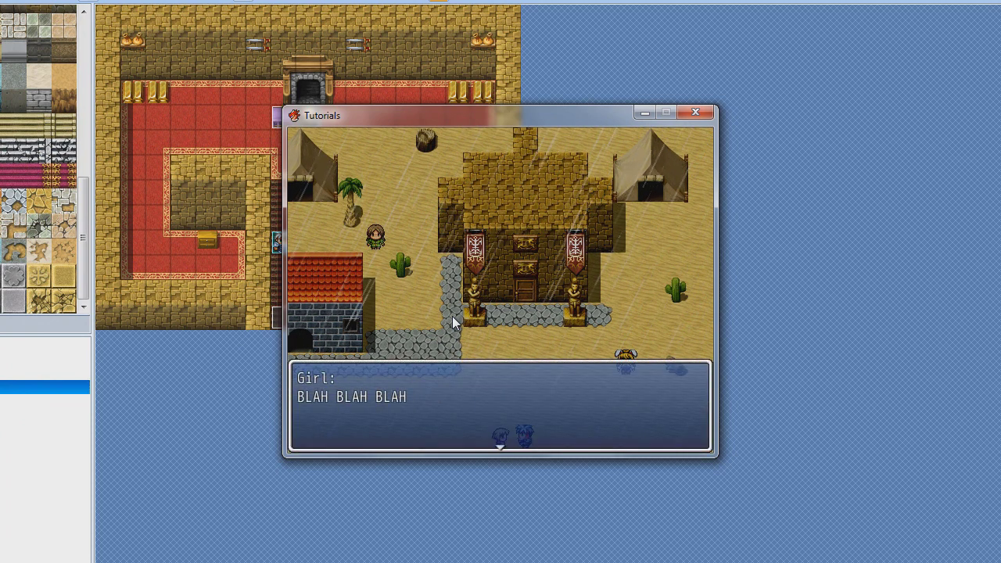
pyautogui.press('Return')
# Step: Walk the hero back north toward the paved path and statues in front of the large stone building
pyautogui.press('Up')
pyautogui.press('Left')
pyautogui.press('Left')
pyautogui.press('Up')
pyautogui.press('Up')
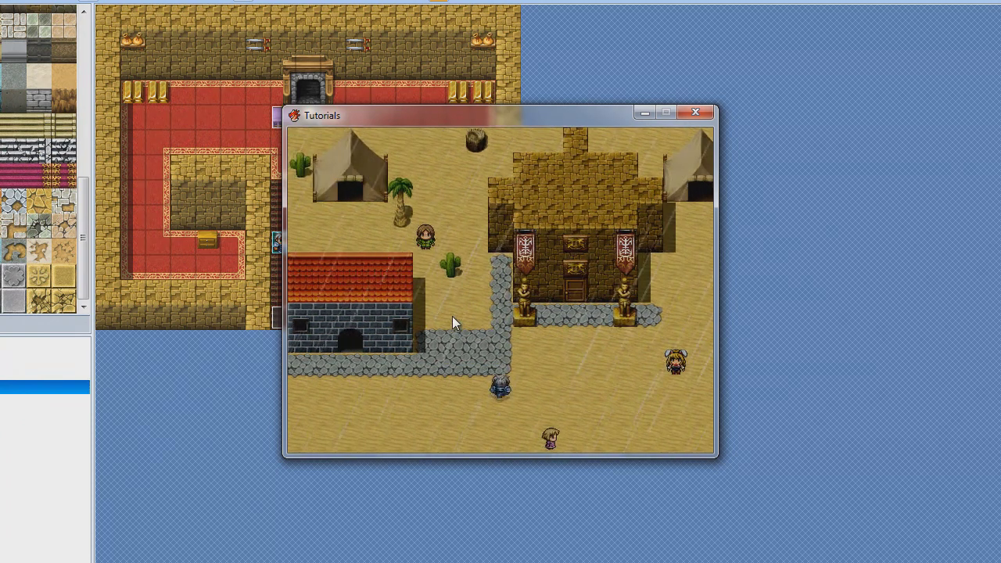
pyautogui.press('Right')
pyautogui.press('Right')
pyautogui.press('Left')
pyautogui.press('Left')
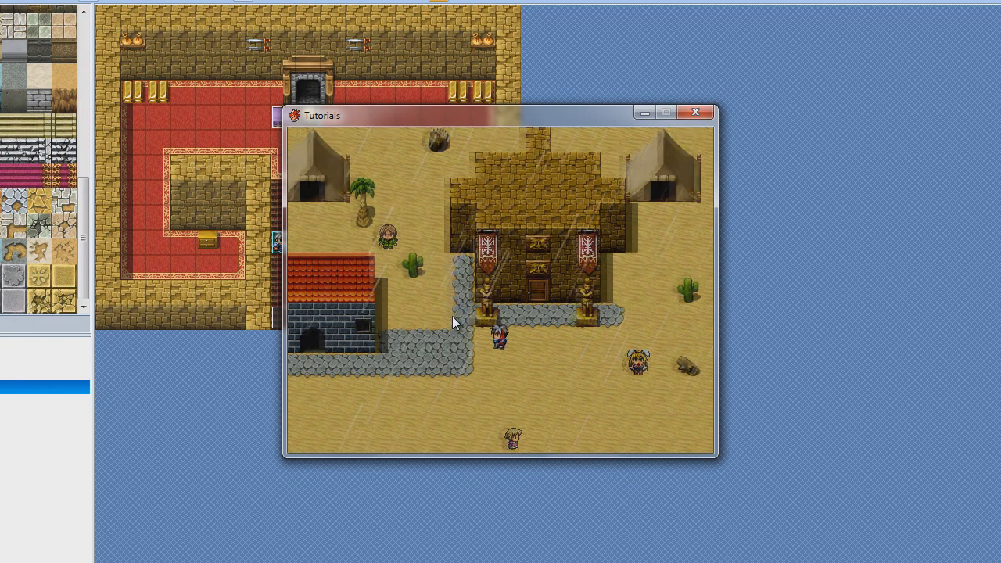